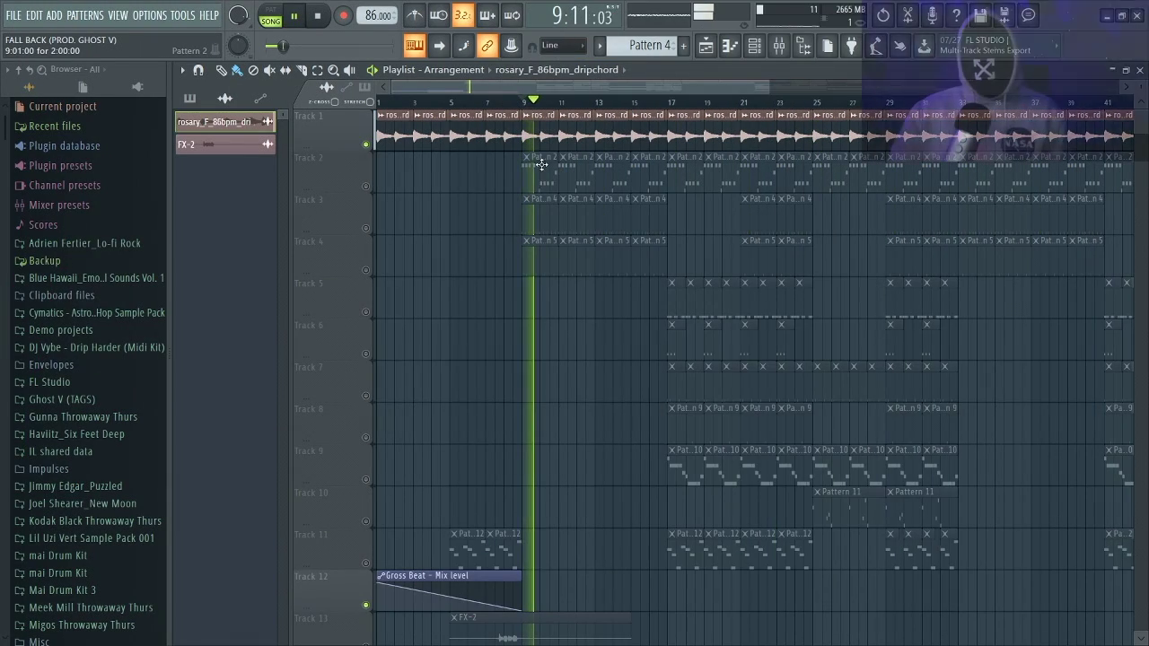
Open the rosary_F_86bpm_dripchord channel settings showing its waveform and time-stretch options.
double_click(563, 135)
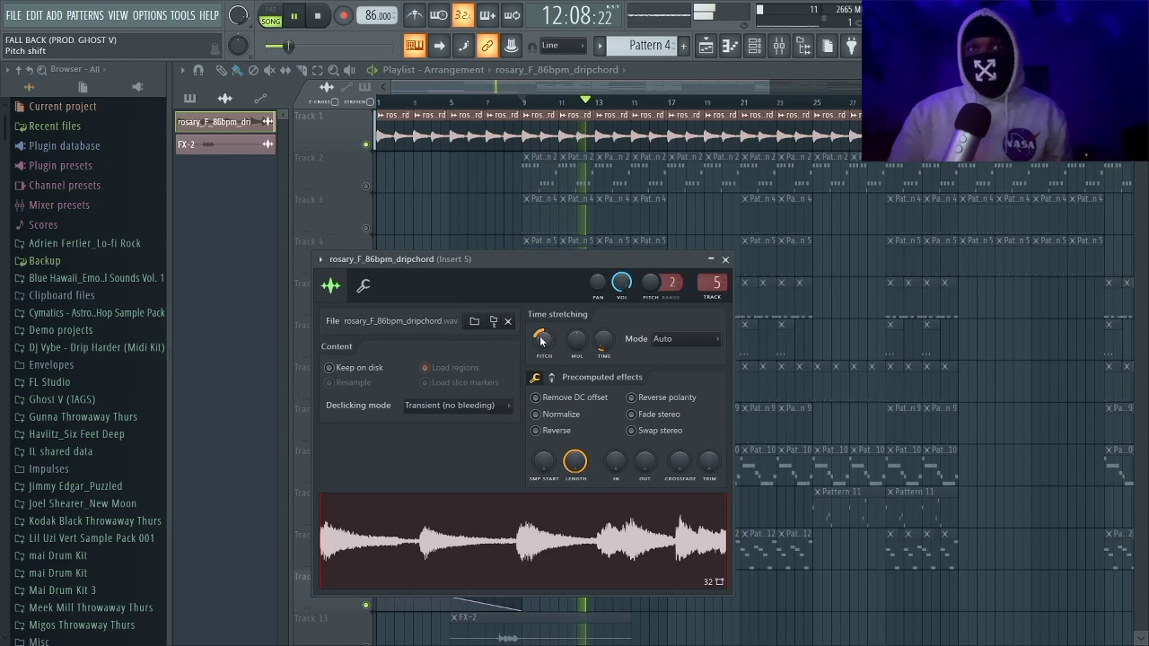
Close the dripchord Channel settings window so the full playlist shows.
key("Escape")
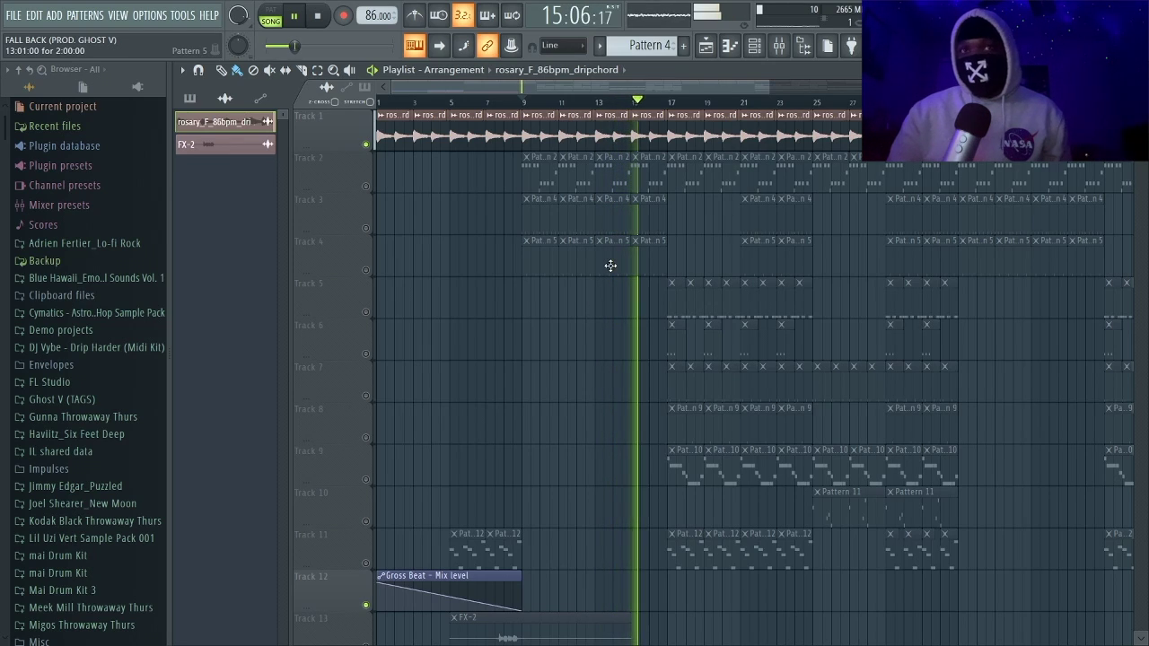
Solo Track 2 and open its Zay Pierre 808 pattern in the piano roll.
scroll(539, 244, "down", 1)
scroll(539, 244, "up", 1)
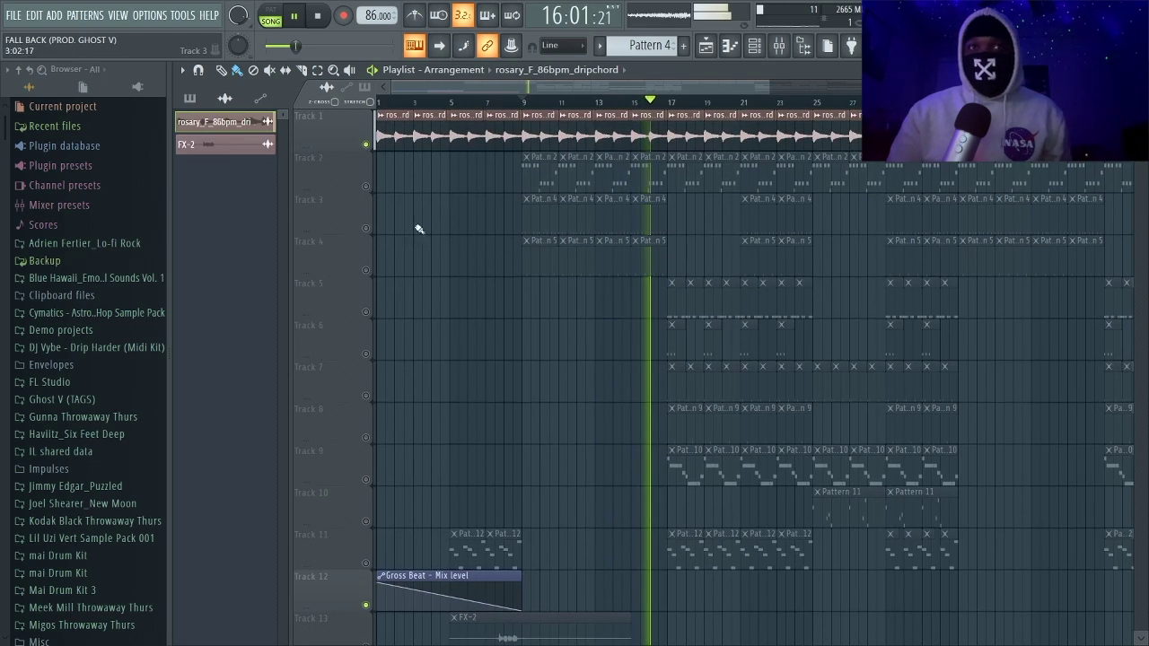
right_click(366, 187)
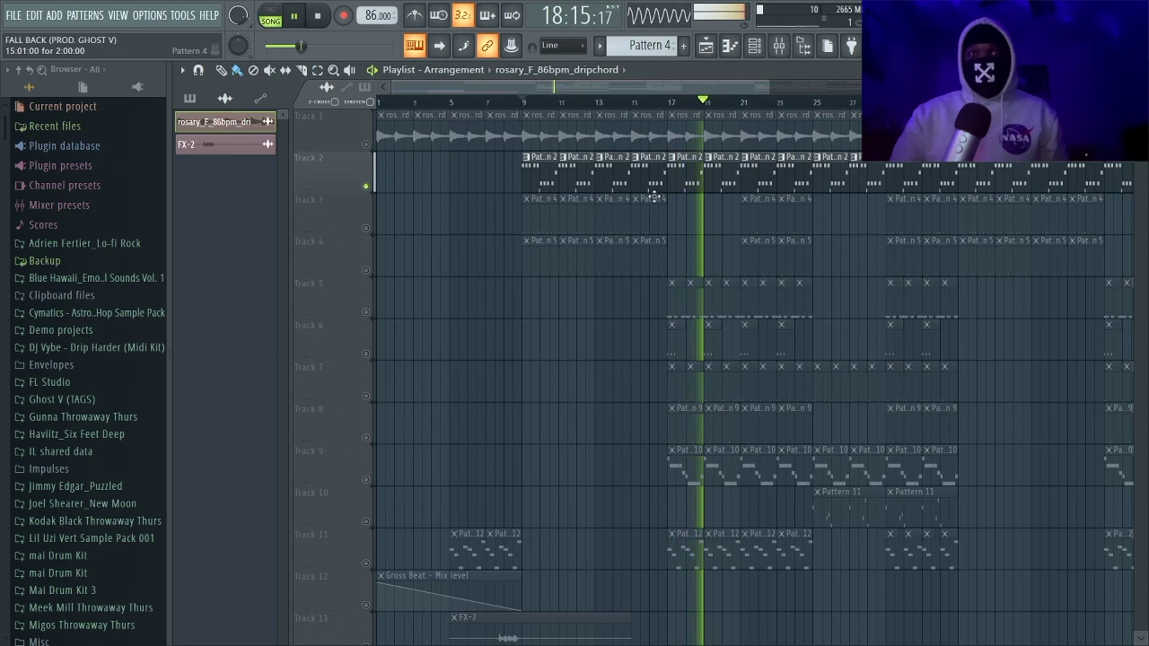
double_click(695, 179)
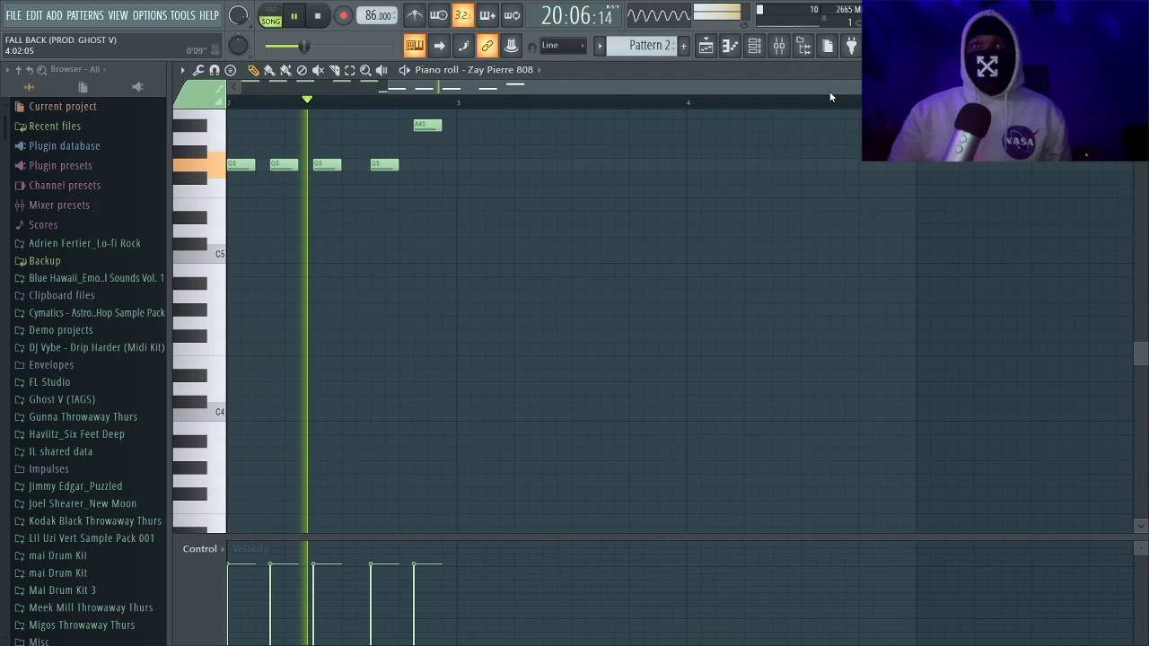
Inspect the Parametric EQ 2 on mixer Insert 1, then return to the Zay Pierre 808 notes.
scroll(660, 431, "up", 4)
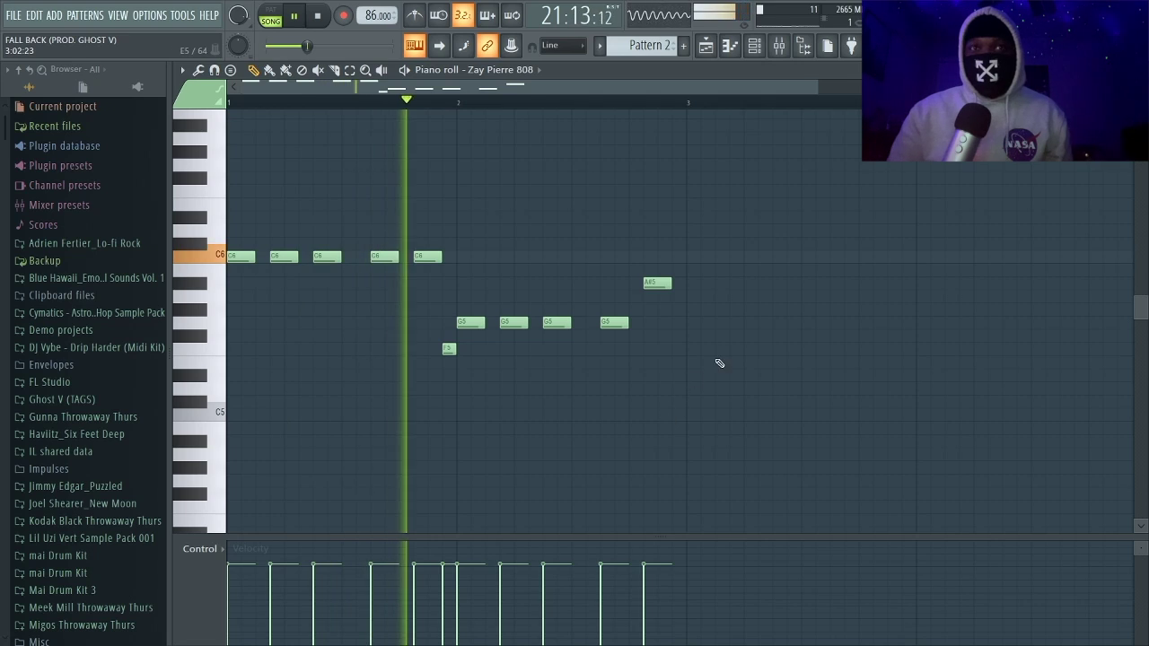
scroll(722, 368, "up", 2)
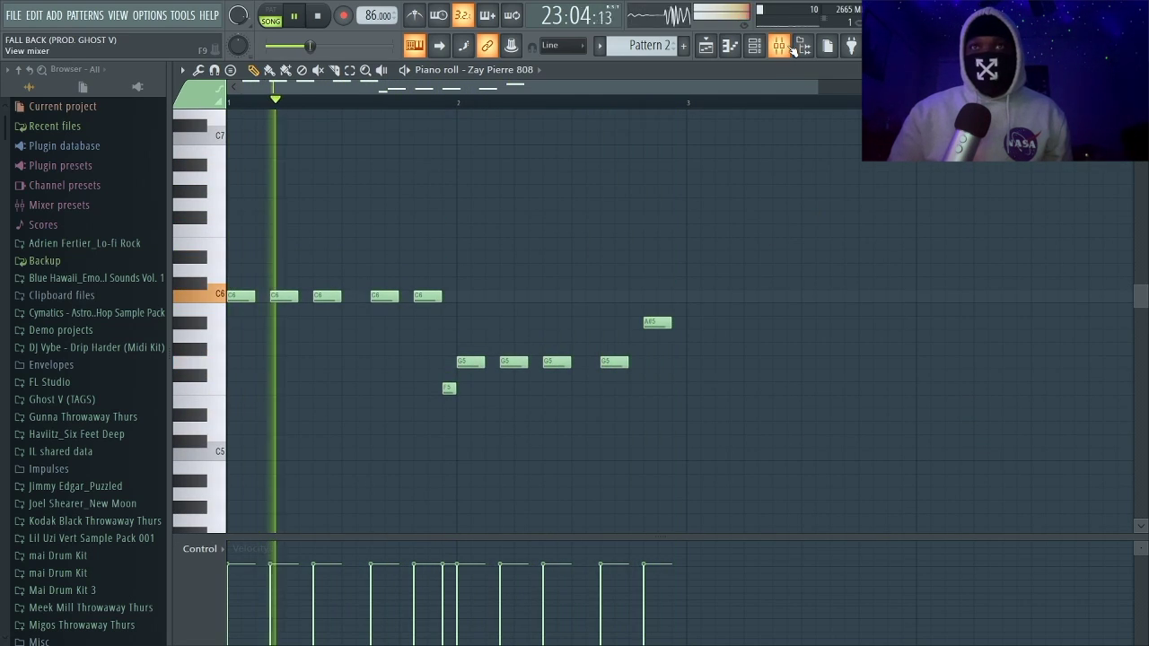
left_click(793, 51)
left_click(272, 96)
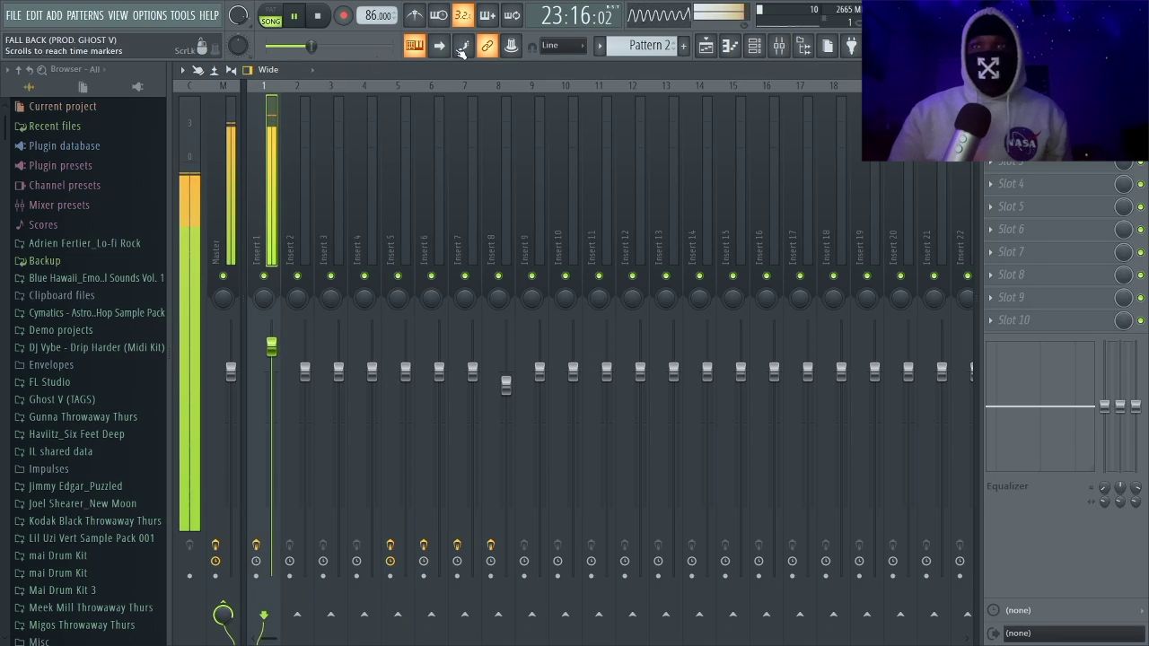
left_click(1023, 115)
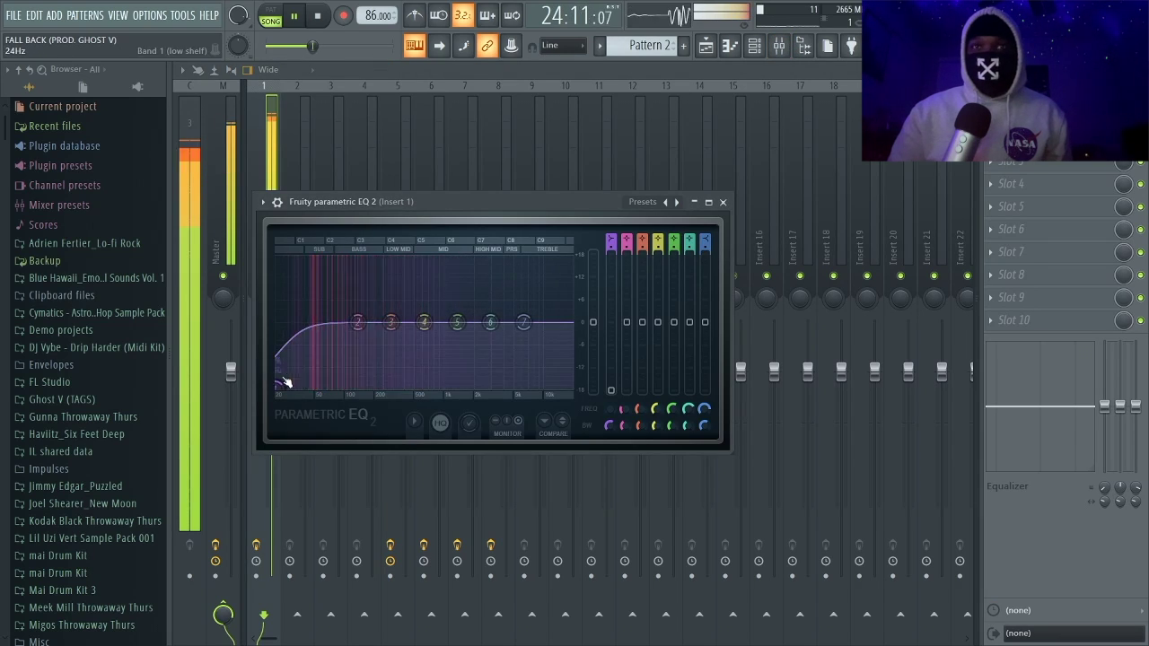
key("Escape")
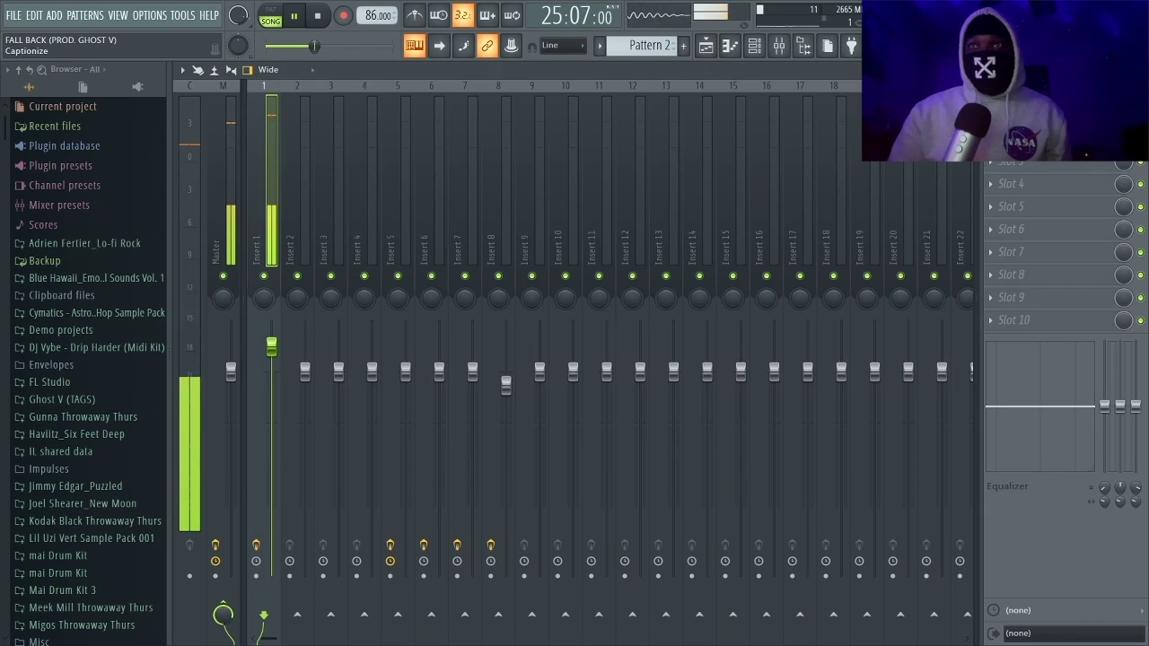
key("F9")
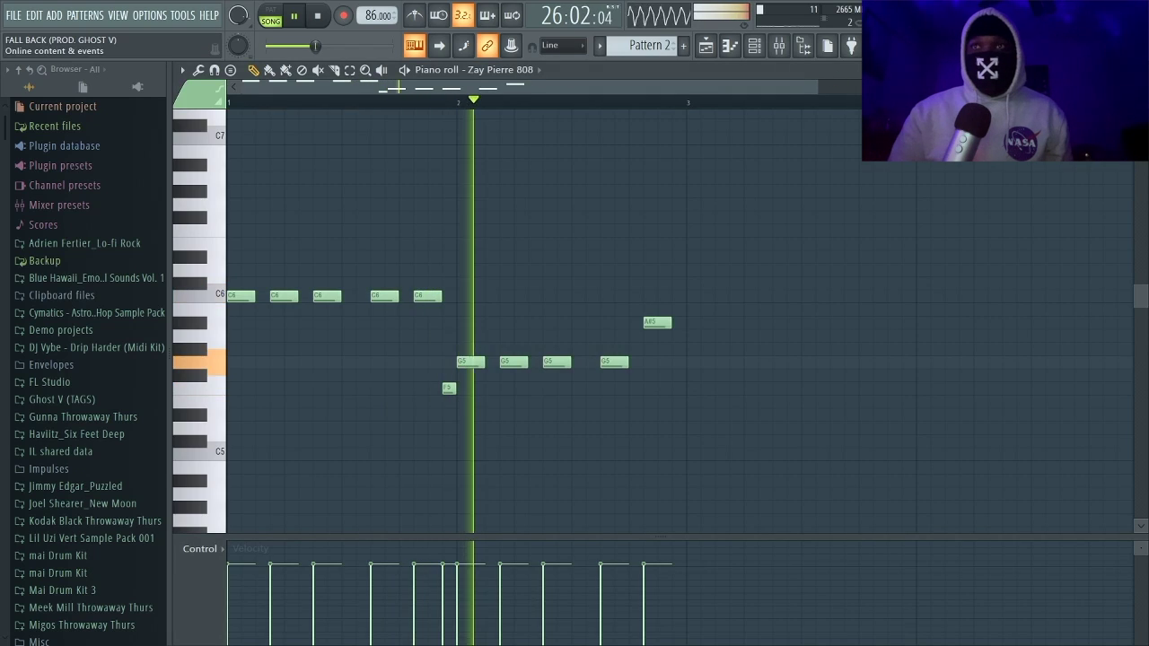
Close the piano roll and channel rack, then solo Track 3 in the playlist.
key("F7")
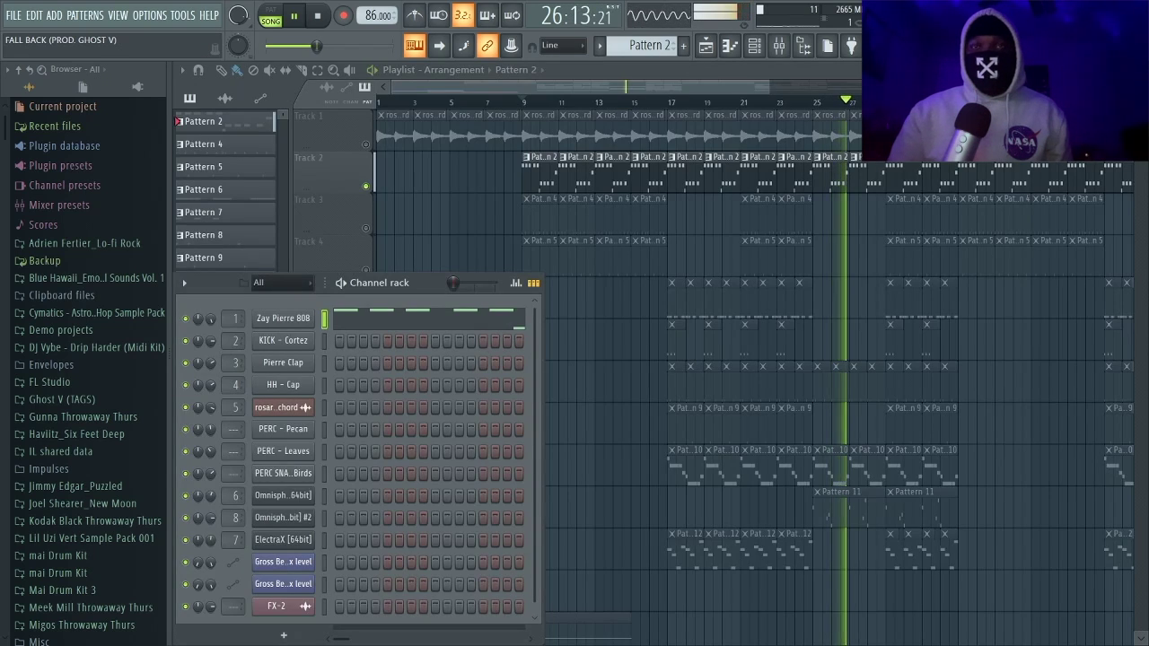
key("F6")
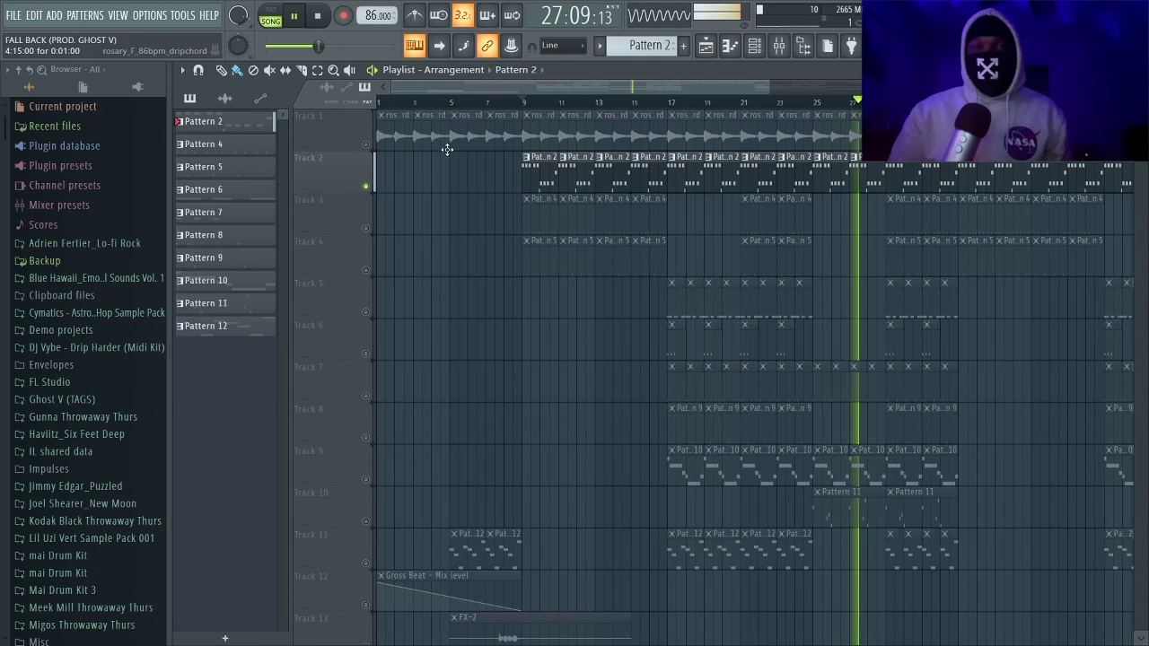
left_click(366, 228)
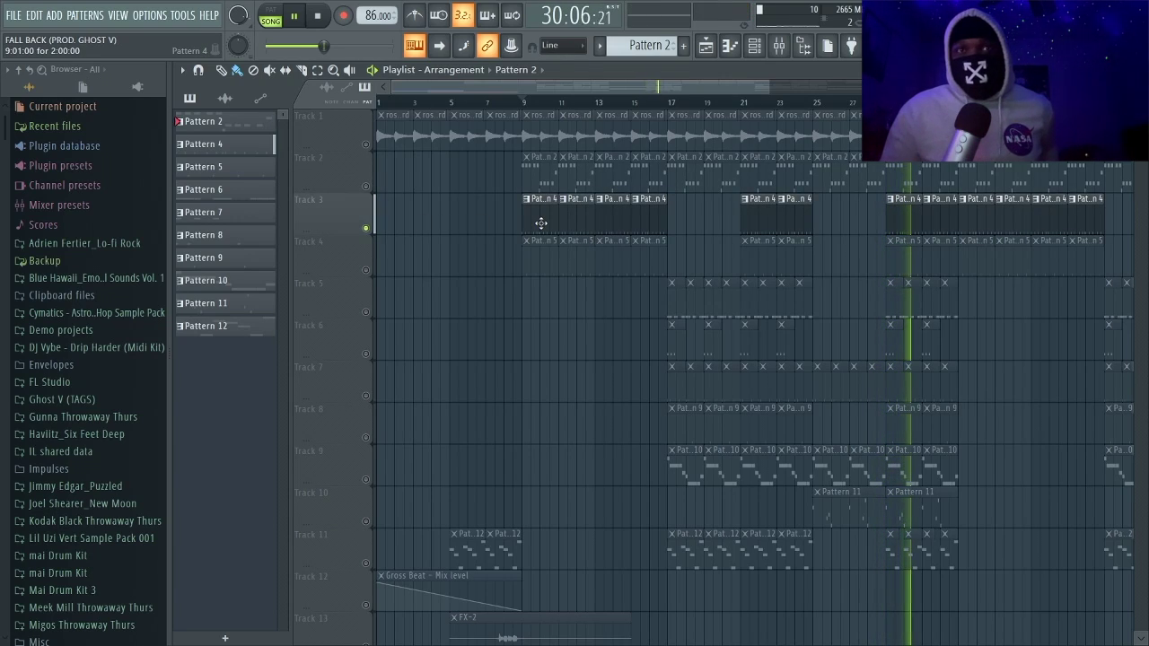
double_click(936, 212)
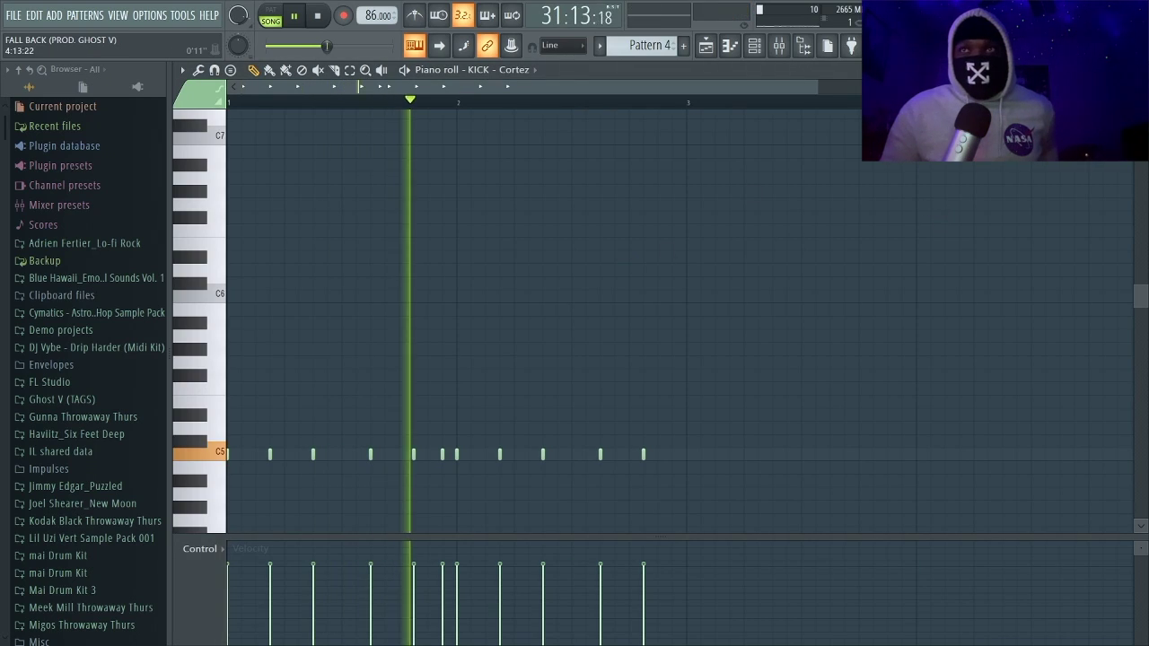
key("Escape")
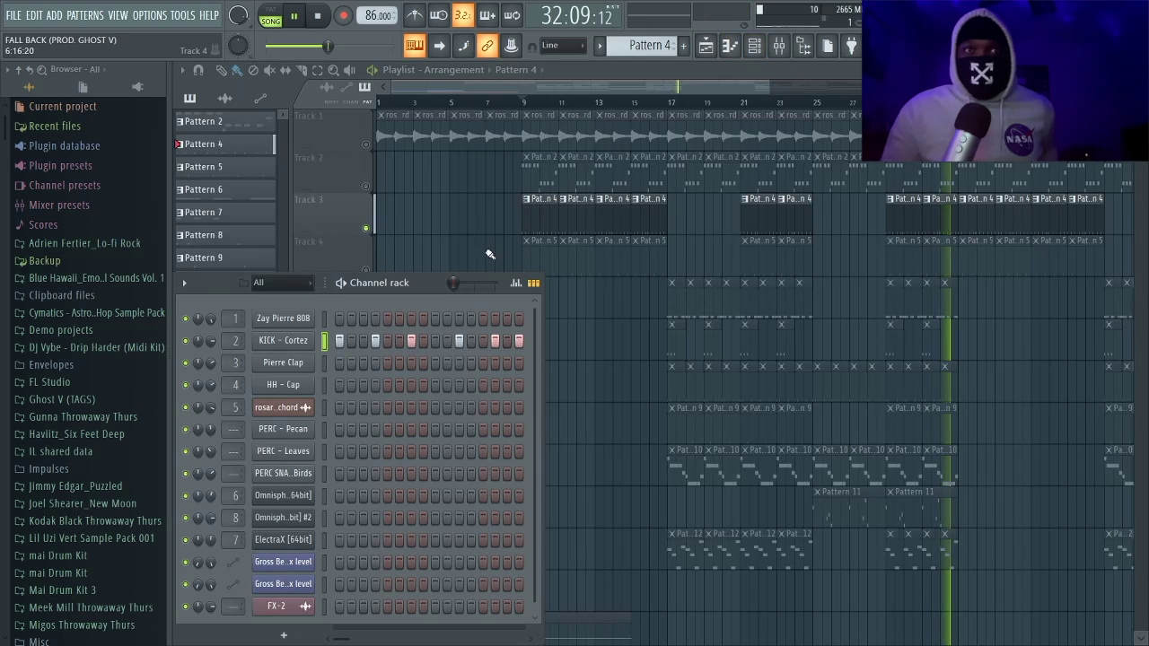
left_click(779, 45)
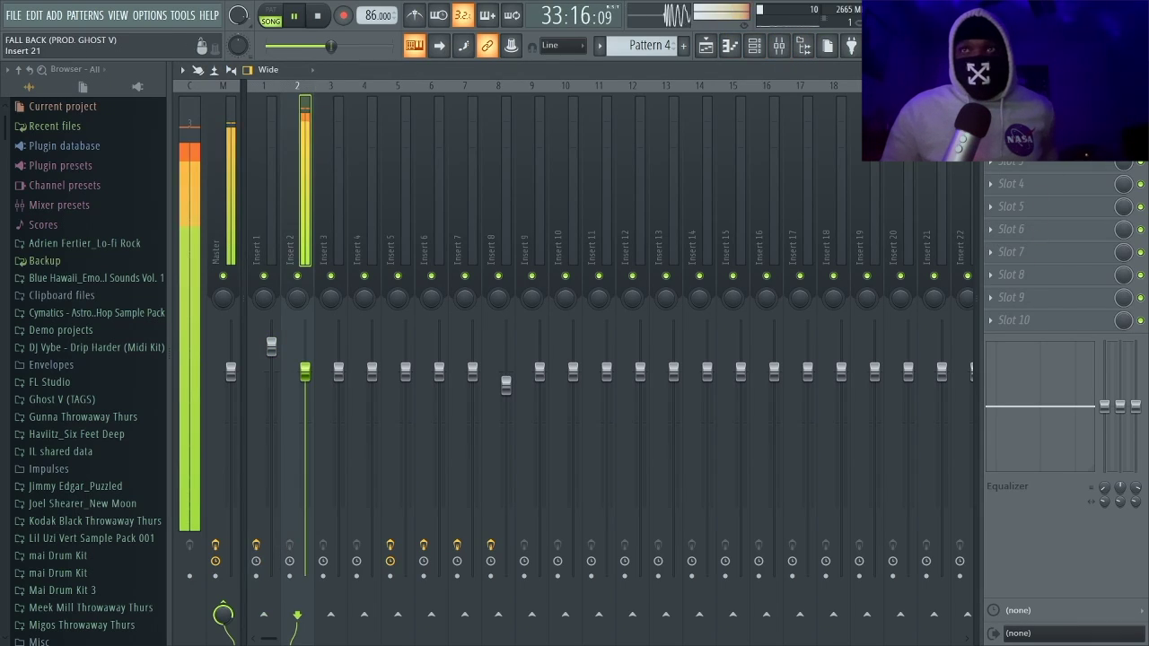
key("Escape")
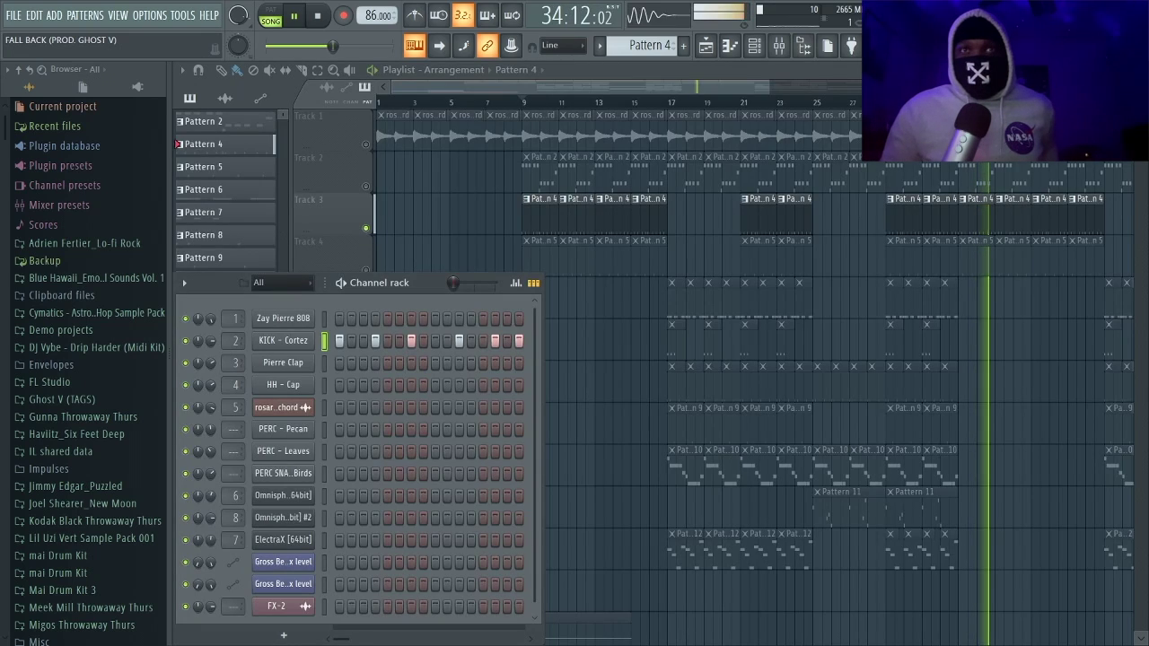
key("F6")
left_click(524, 101)
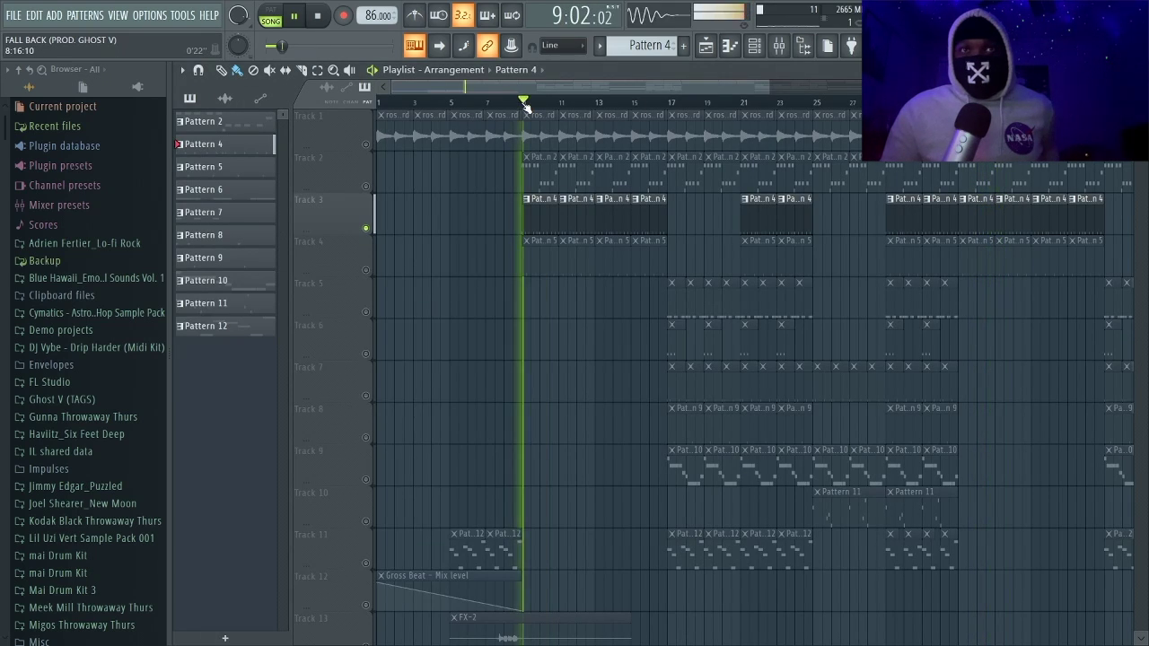
Solo Track 4 to view Pattern 5, then solo Track 5 and open the HH - Cap notes.
left_click(367, 269)
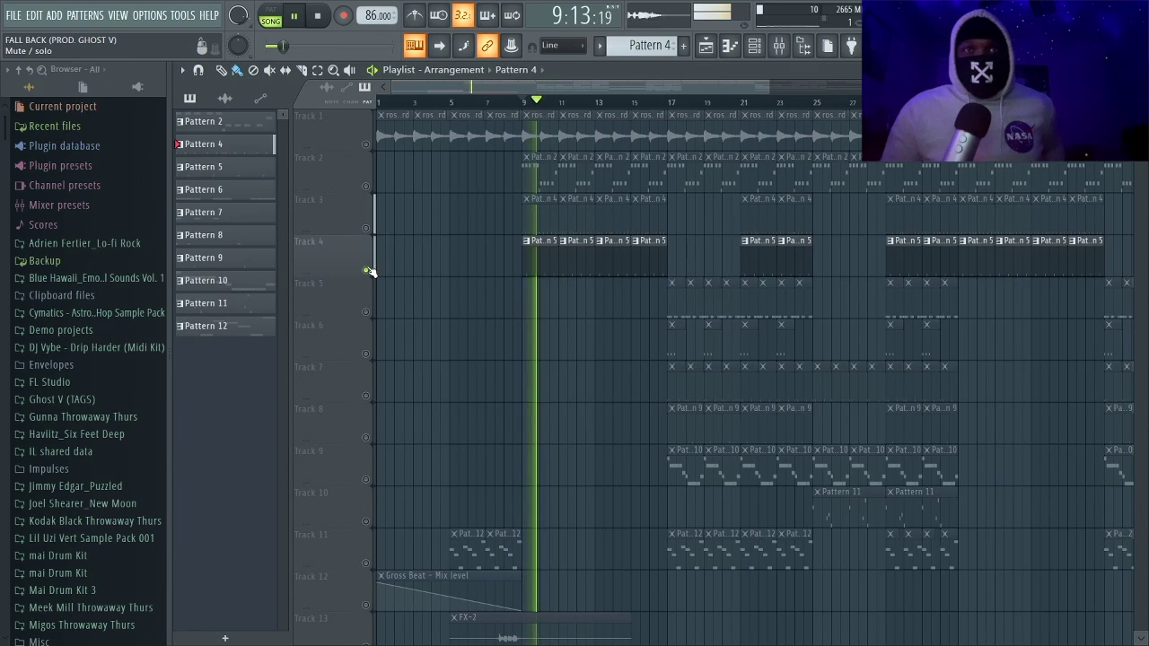
double_click(544, 258)
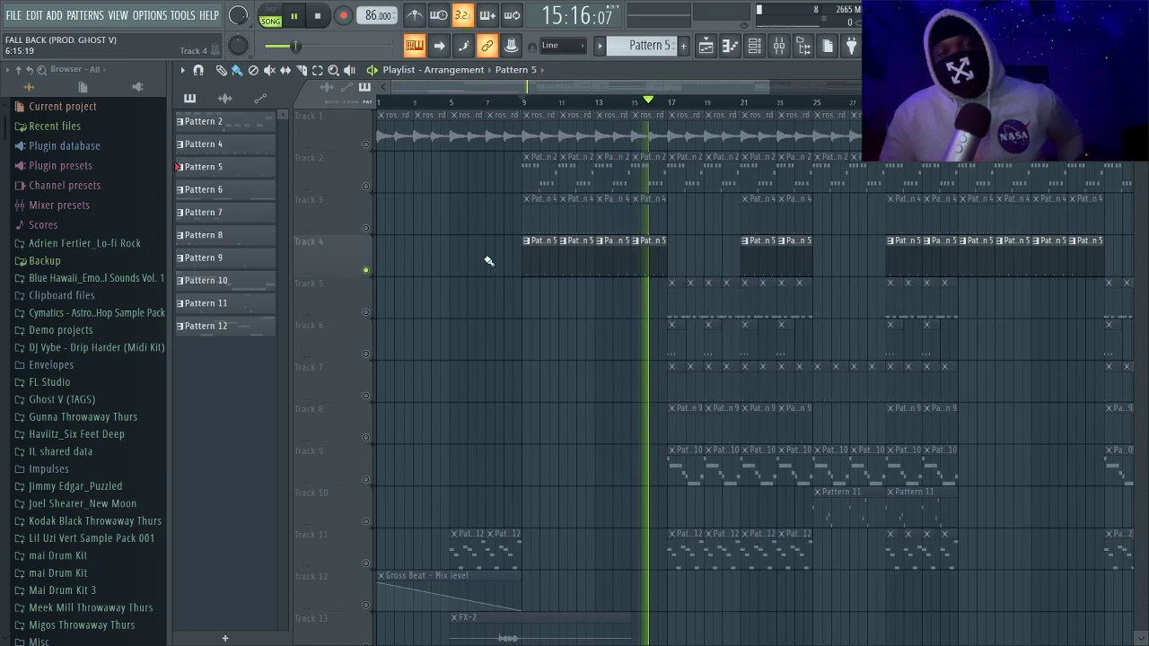
right_click(367, 315)
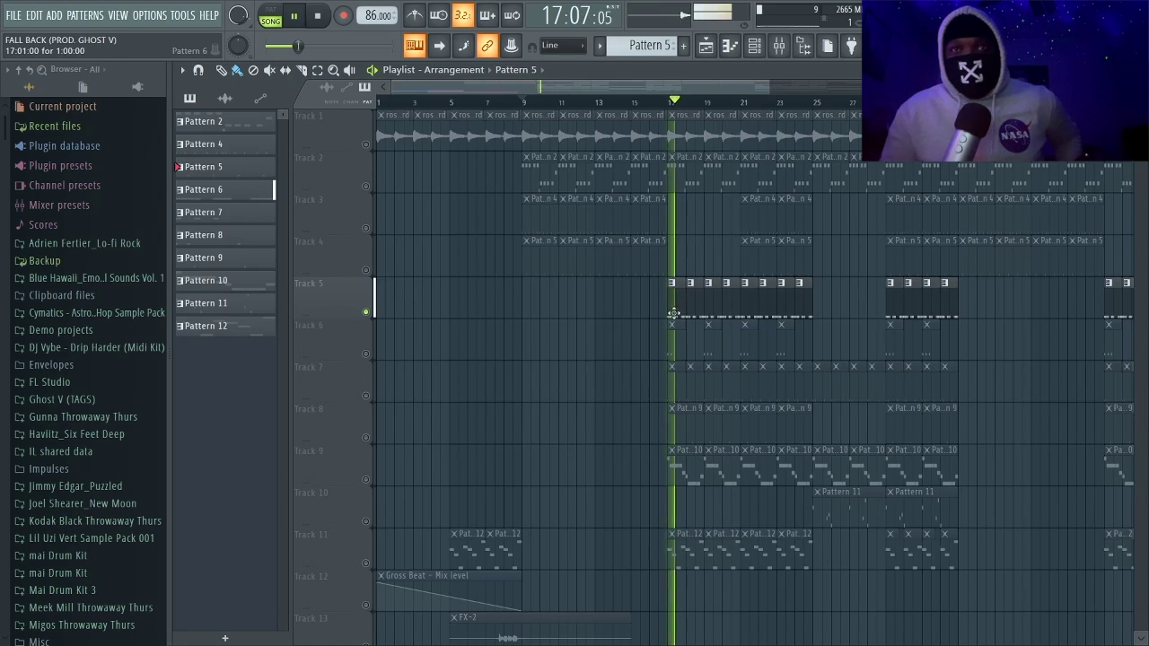
double_click(709, 297)
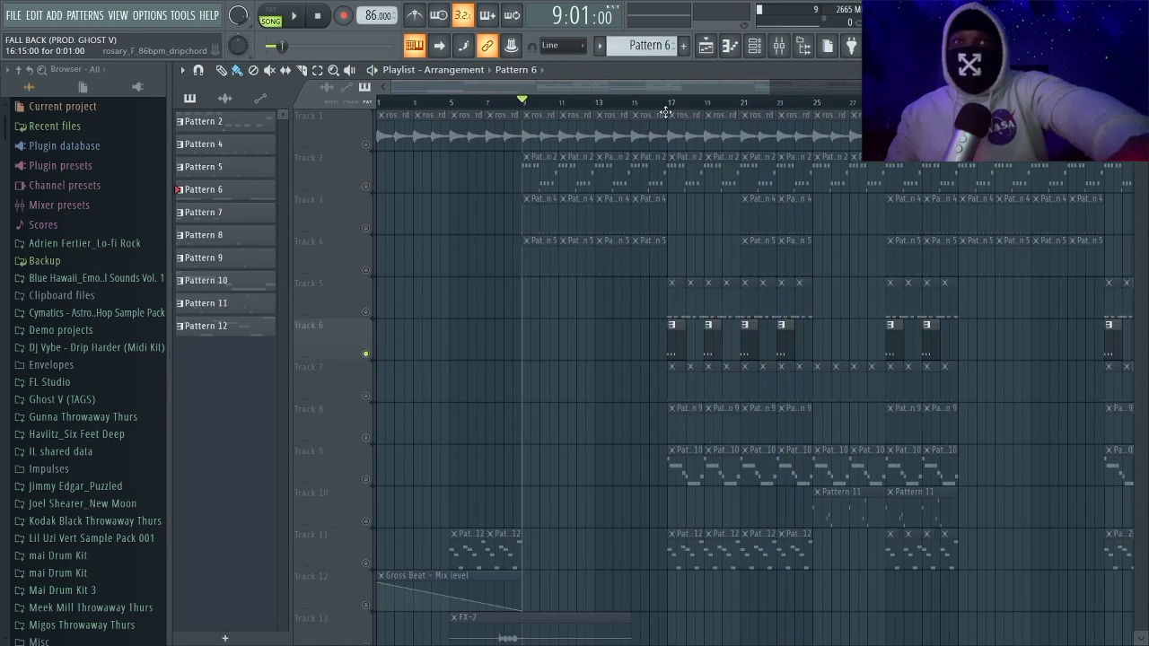
Restart playback from bar 17 and briefly view Pattern 7's notes in the piano roll.
left_click(663, 104)
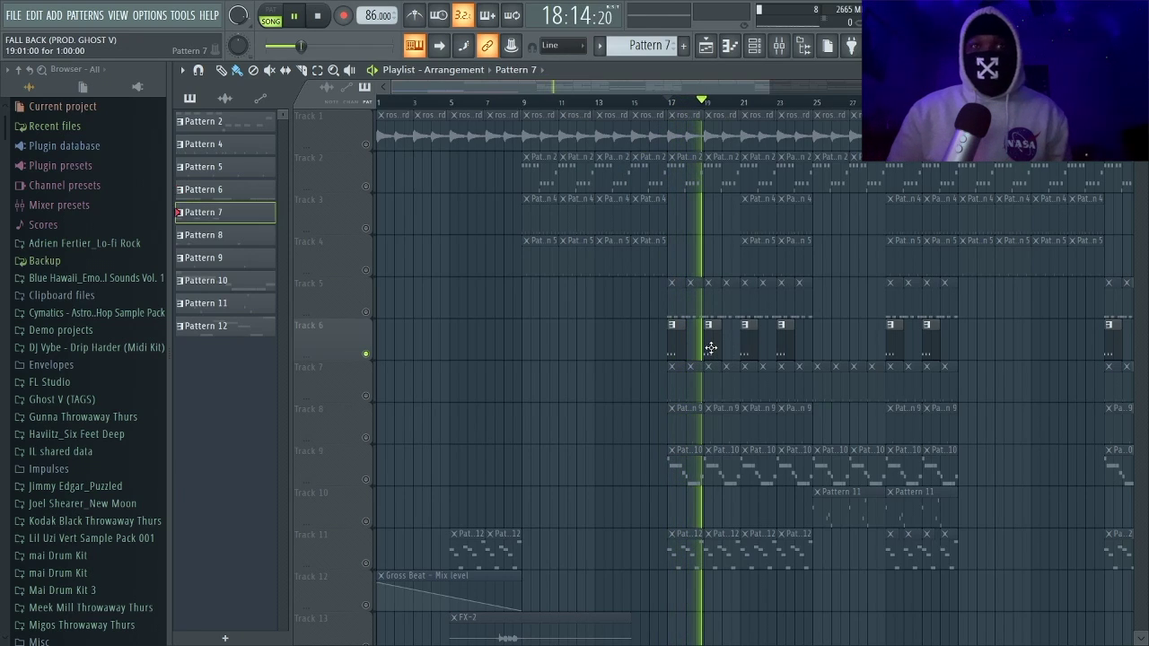
double_click(710, 348)
key("F6")
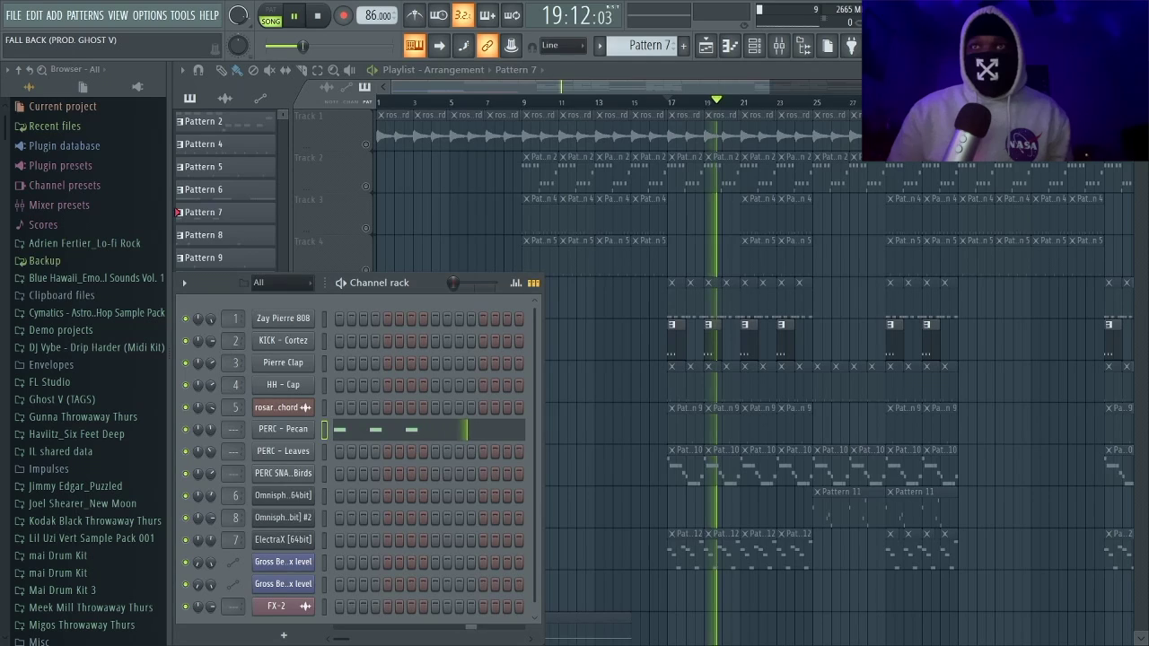
key("F6")
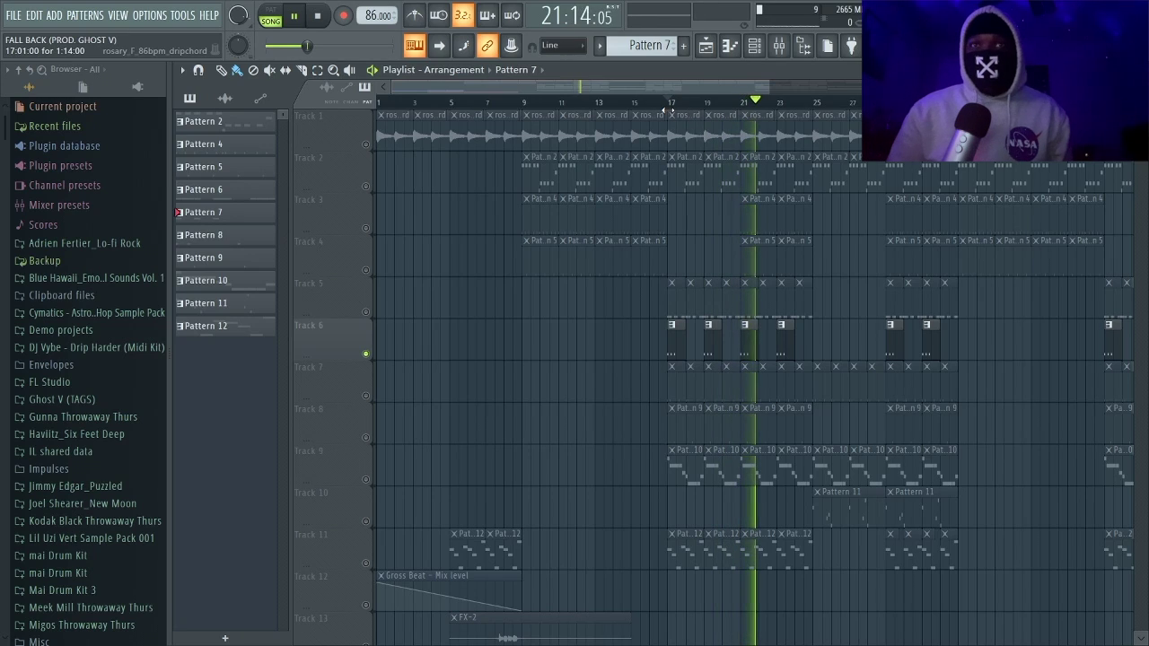
Solo Track 7 and open the PERC - Leaves pattern in the piano roll.
left_click(370, 379)
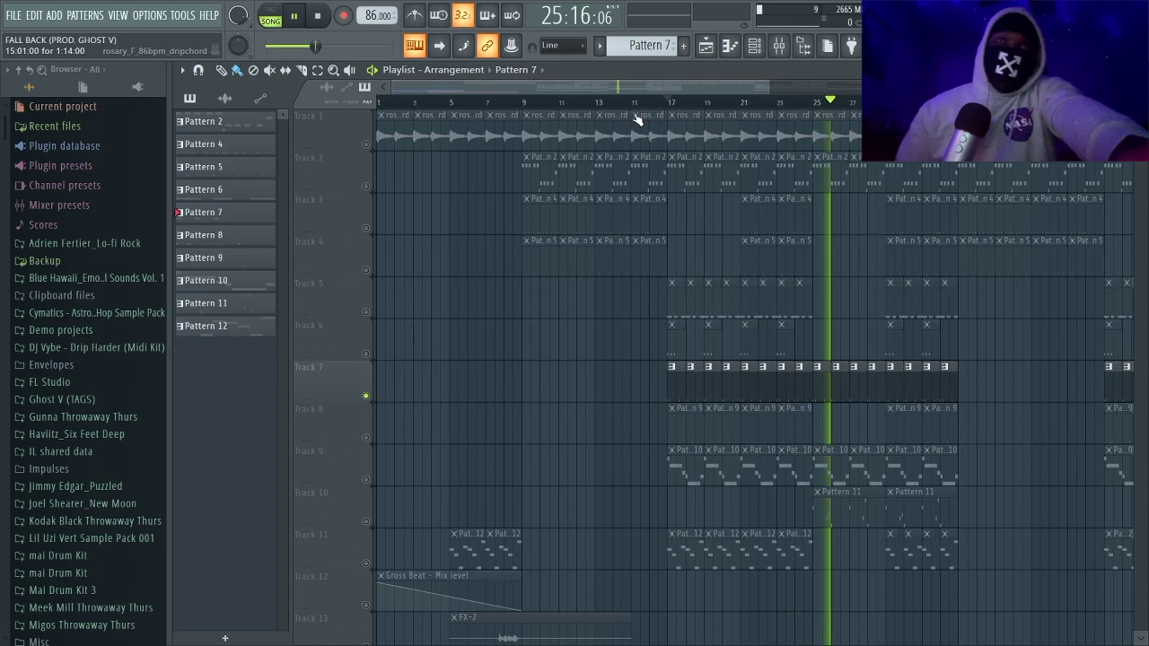
scroll(661, 192, "down", 1)
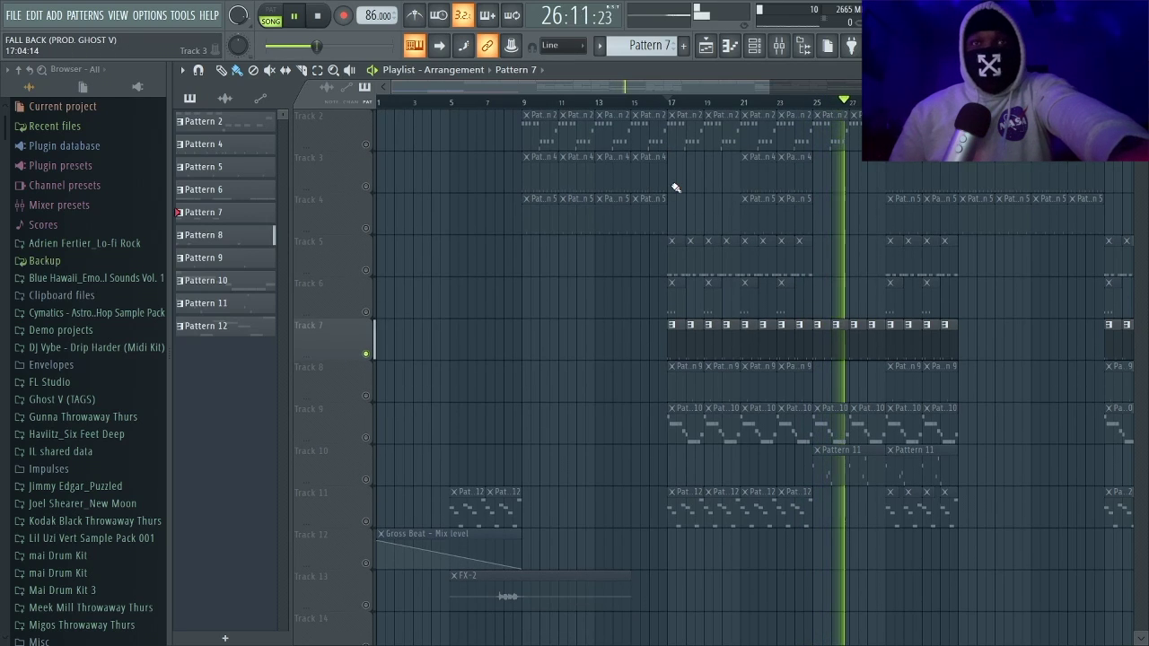
scroll(674, 187, "up", 1)
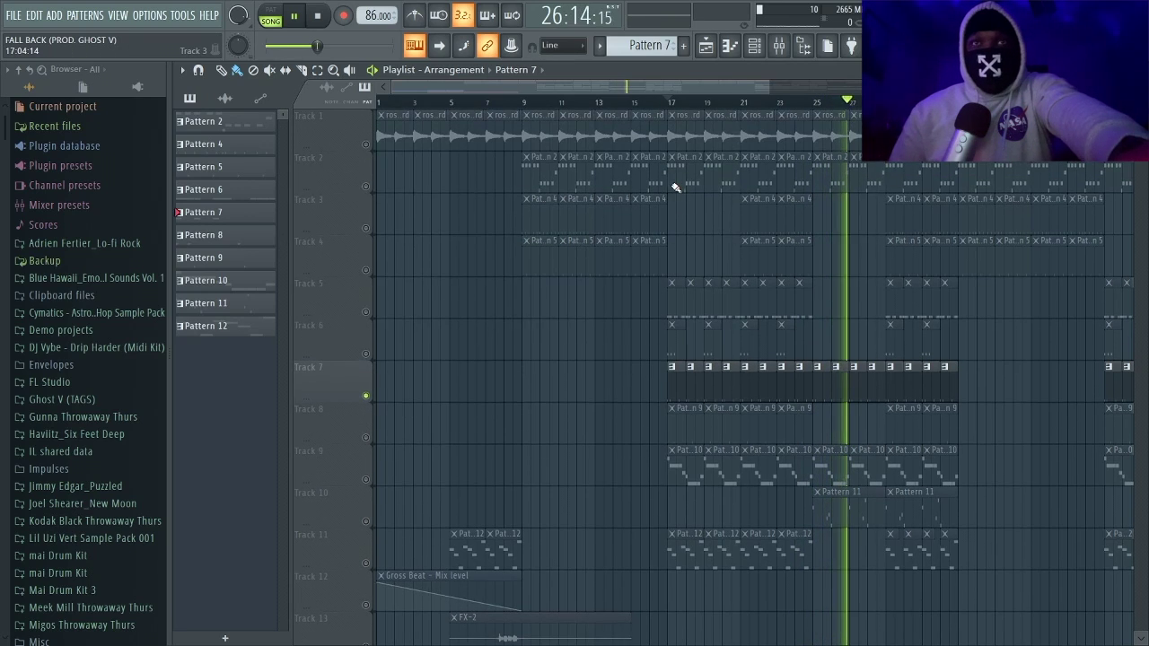
double_click(750, 405)
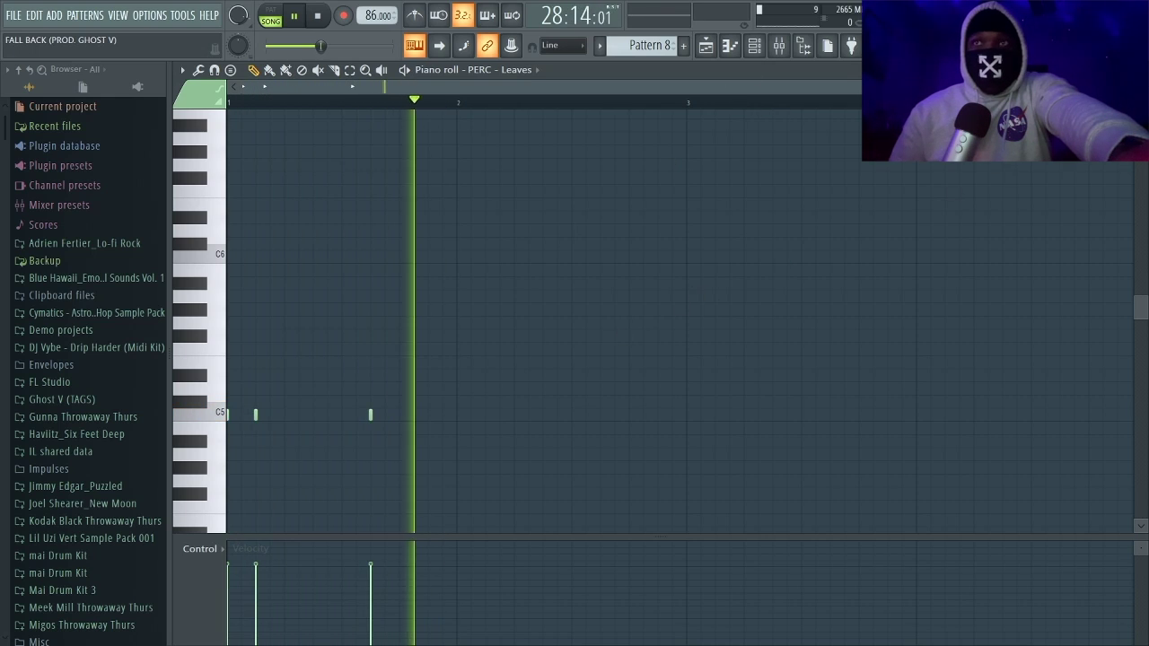
Close the PERC - Leaves piano roll and channel rack, then add Track 8 to the solo.
key("F7")
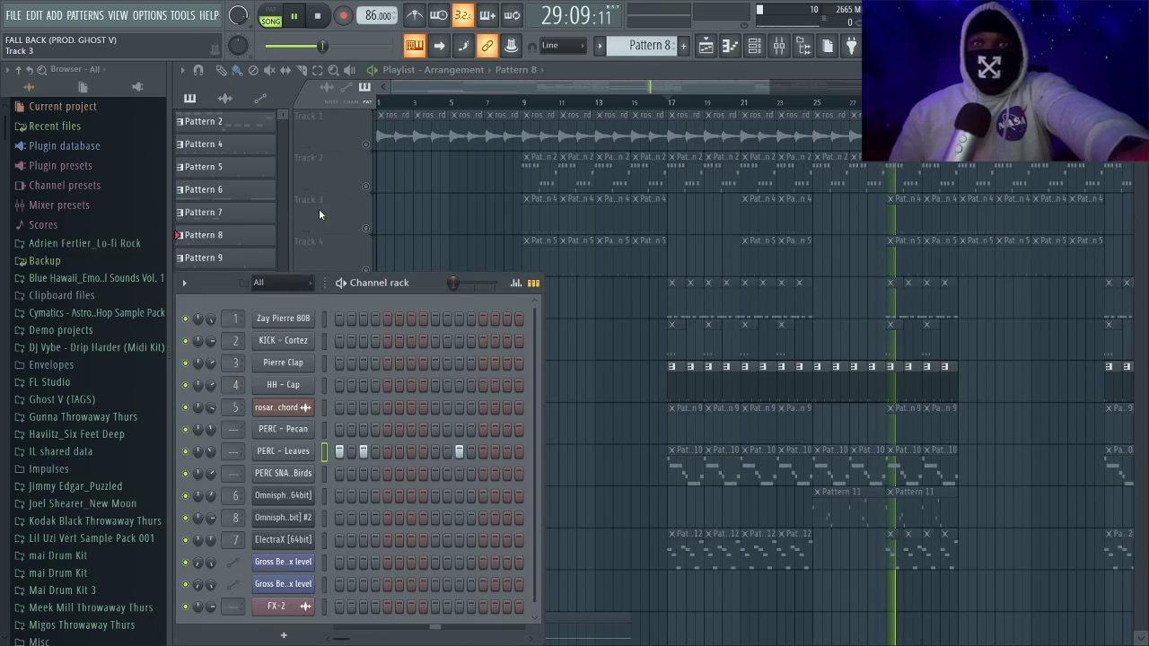
key("F6")
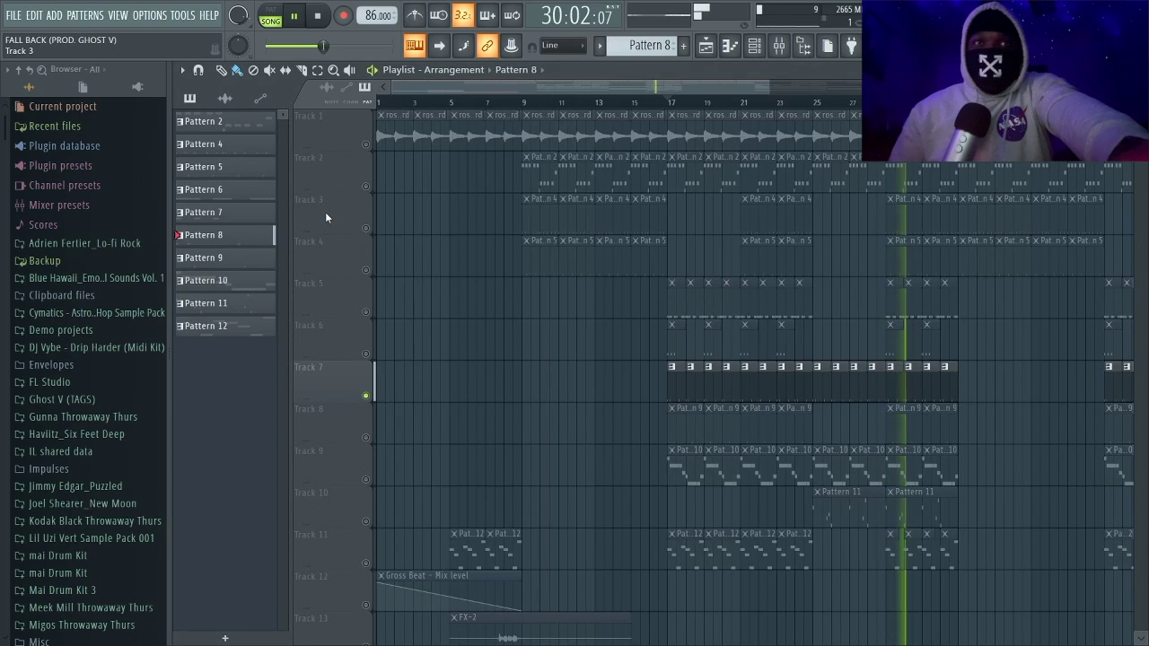
left_click(371, 439)
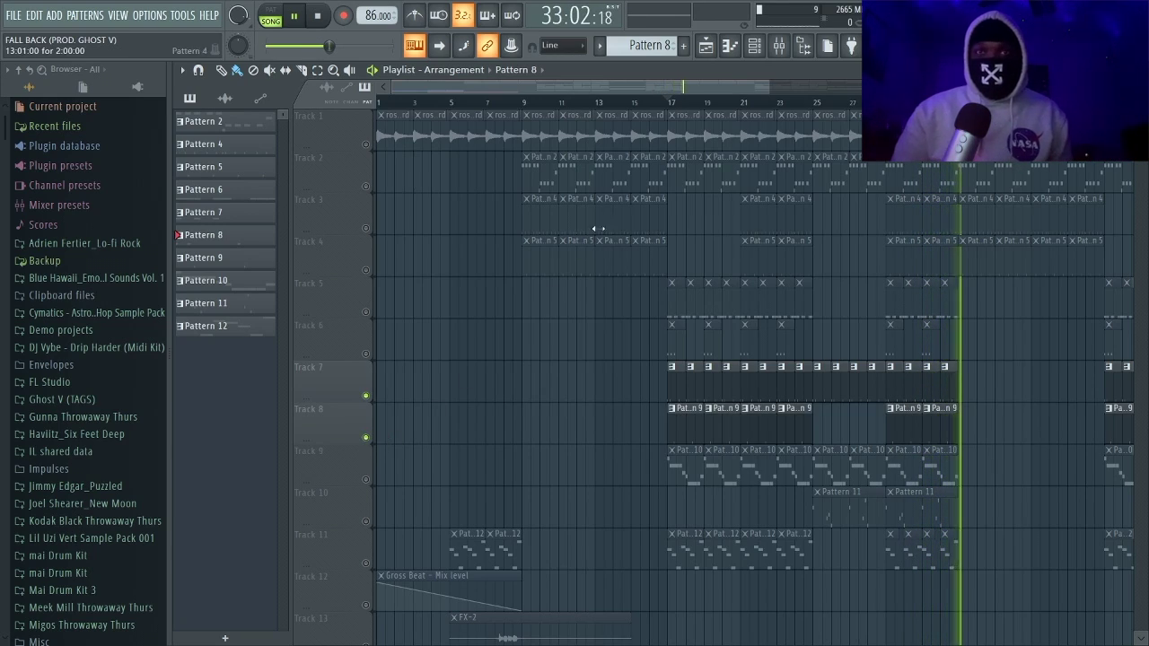
Restart playback from bar 17 and solo Track 9 alone in place of Tracks 7 and 8.
left_click(673, 106)
left_click(367, 395)
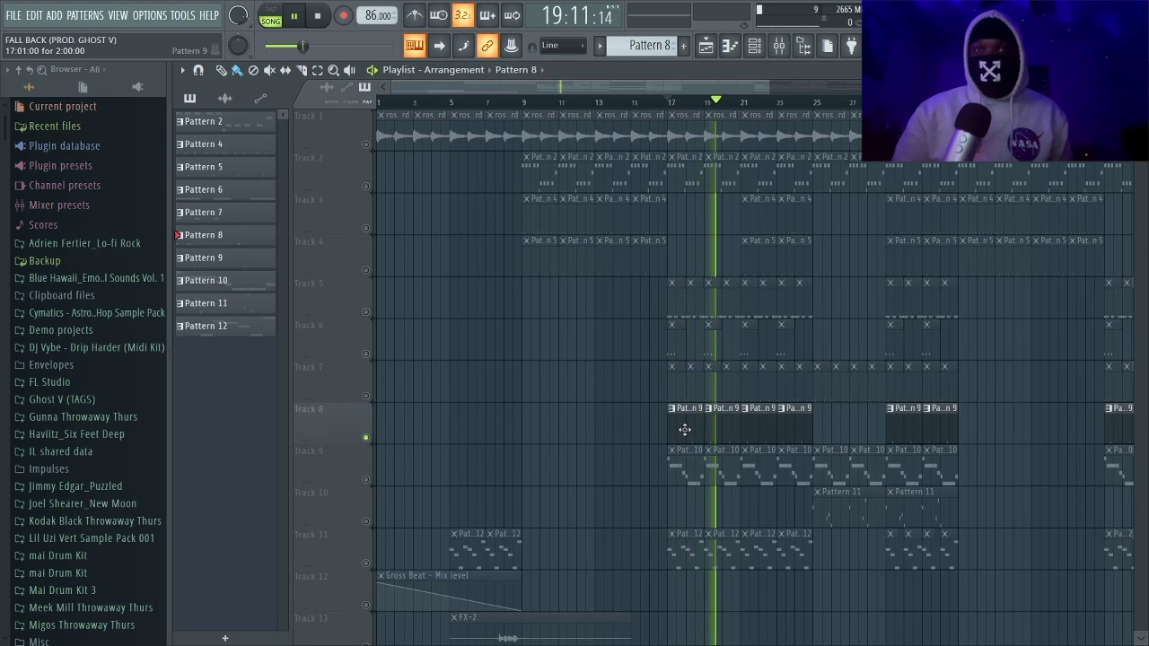
scroll(554, 451, "down", 1)
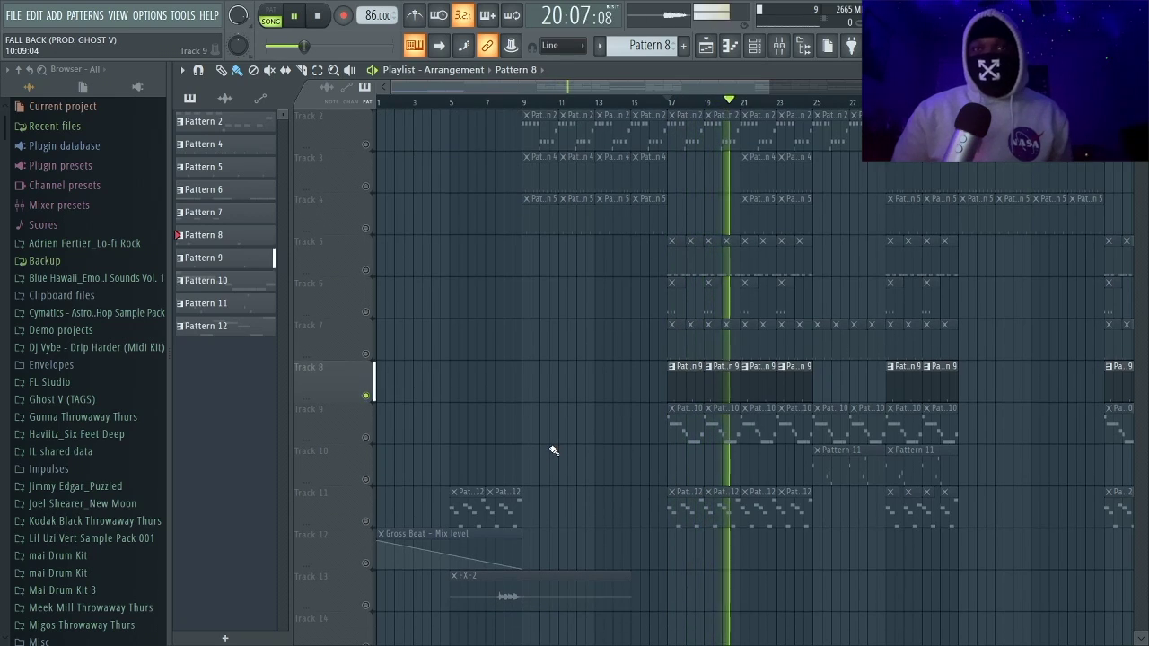
right_click(368, 396)
right_click(365, 437)
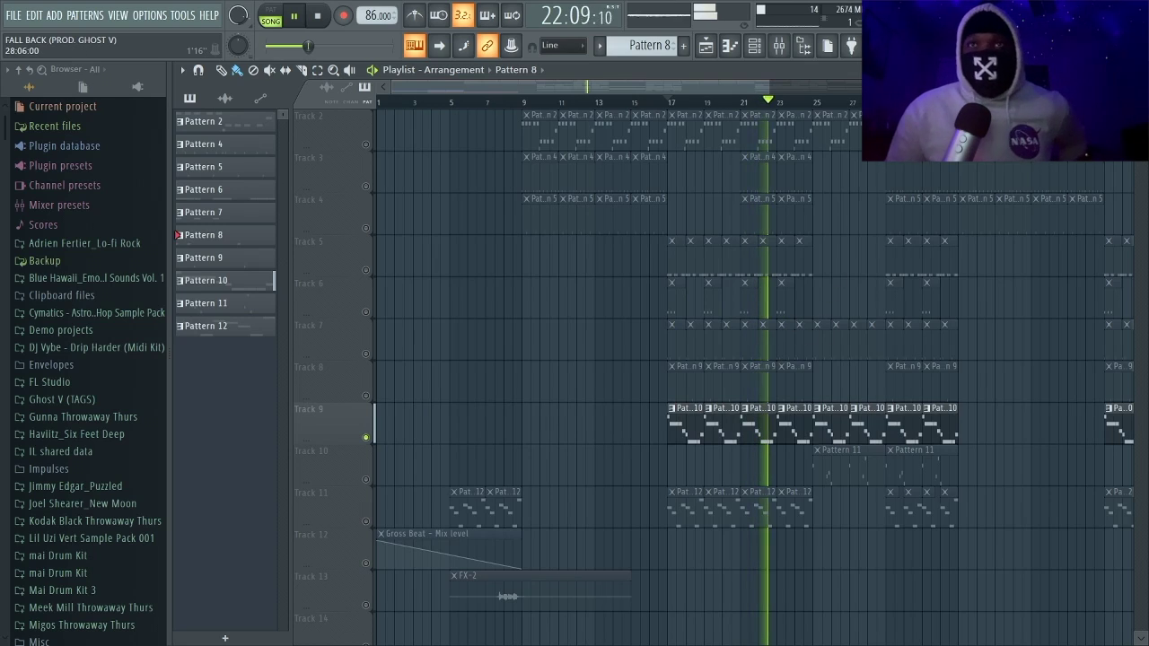
Show the Omnisphere channel's Elegant Picking patch from the channel rack, then close it.
key("F6")
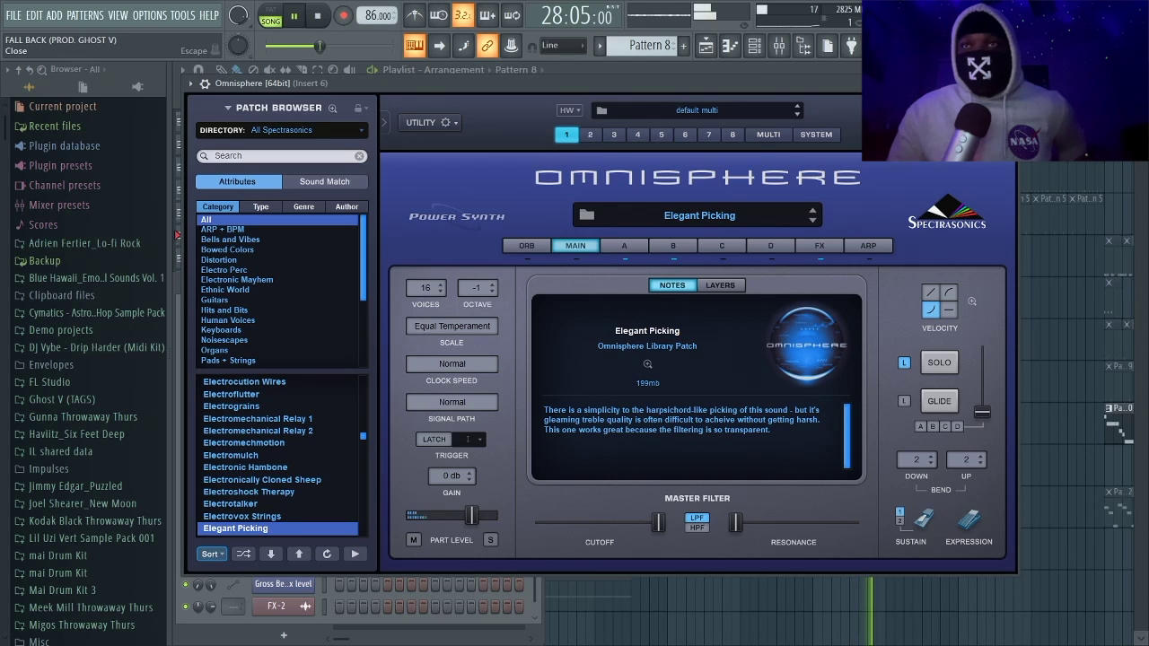
key("Escape")
left_click(753, 46)
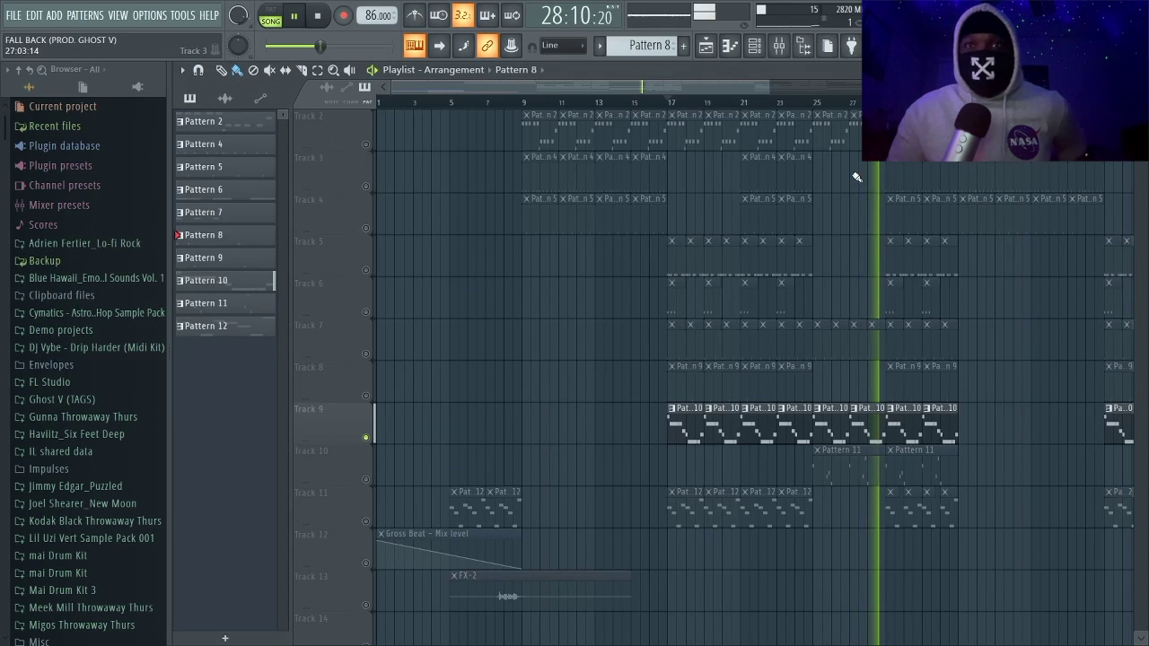
left_click(766, 50)
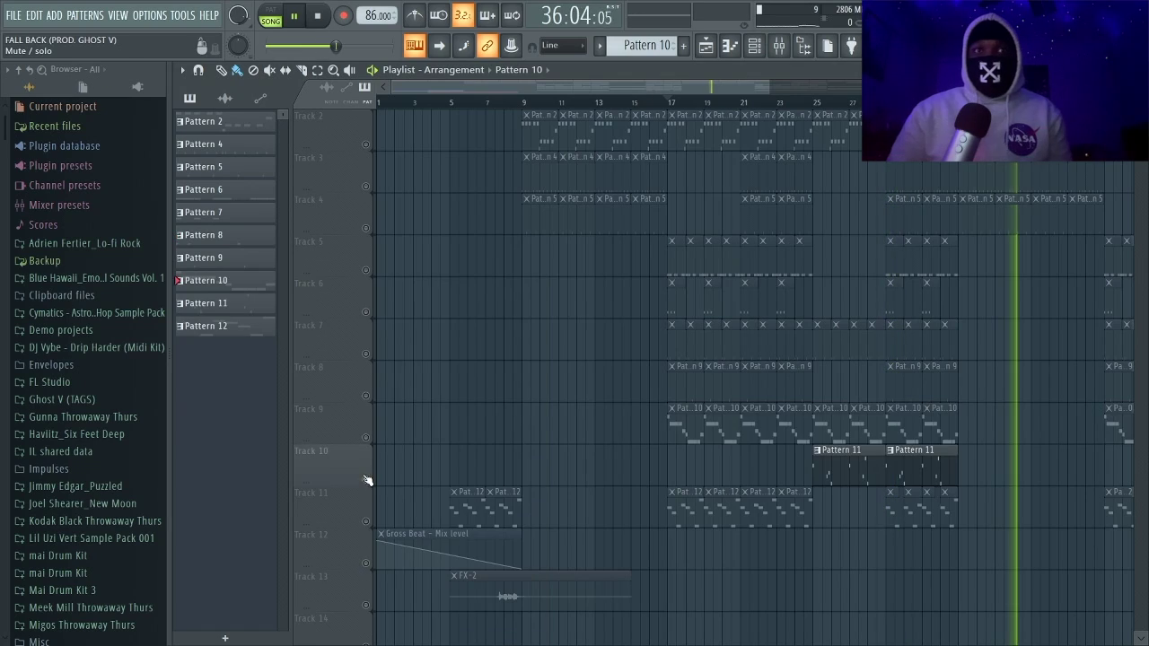
Replay from bar 25 and show ElectraX on its 1 Sparkling Bells BT preset, then close it.
left_click(816, 106)
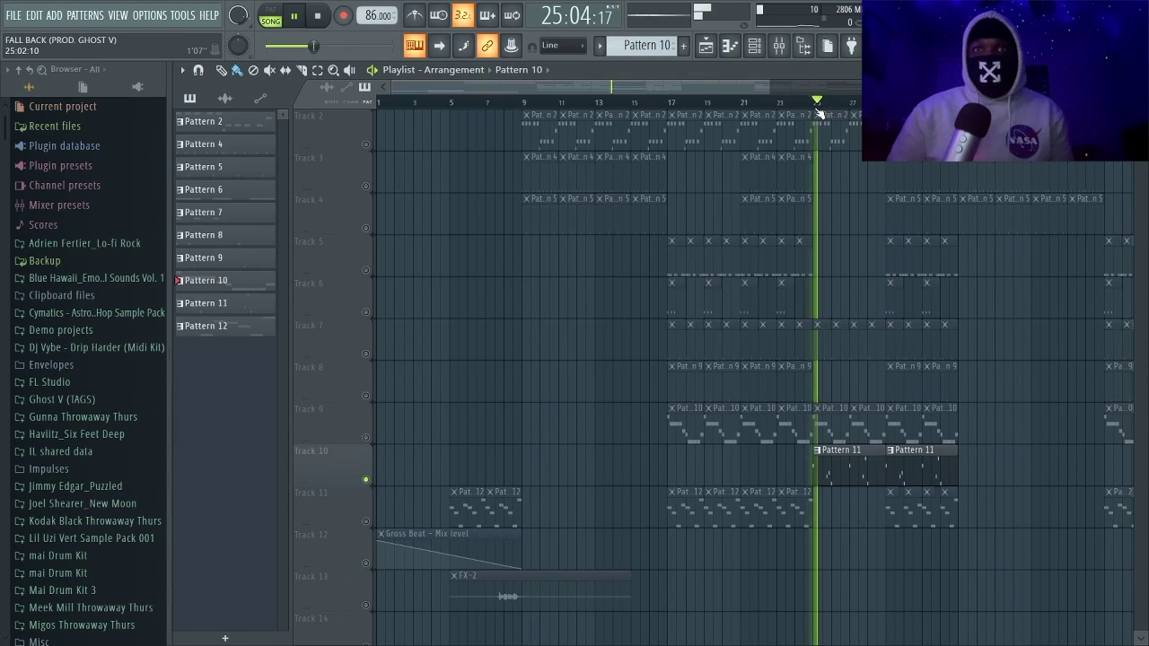
key("F6")
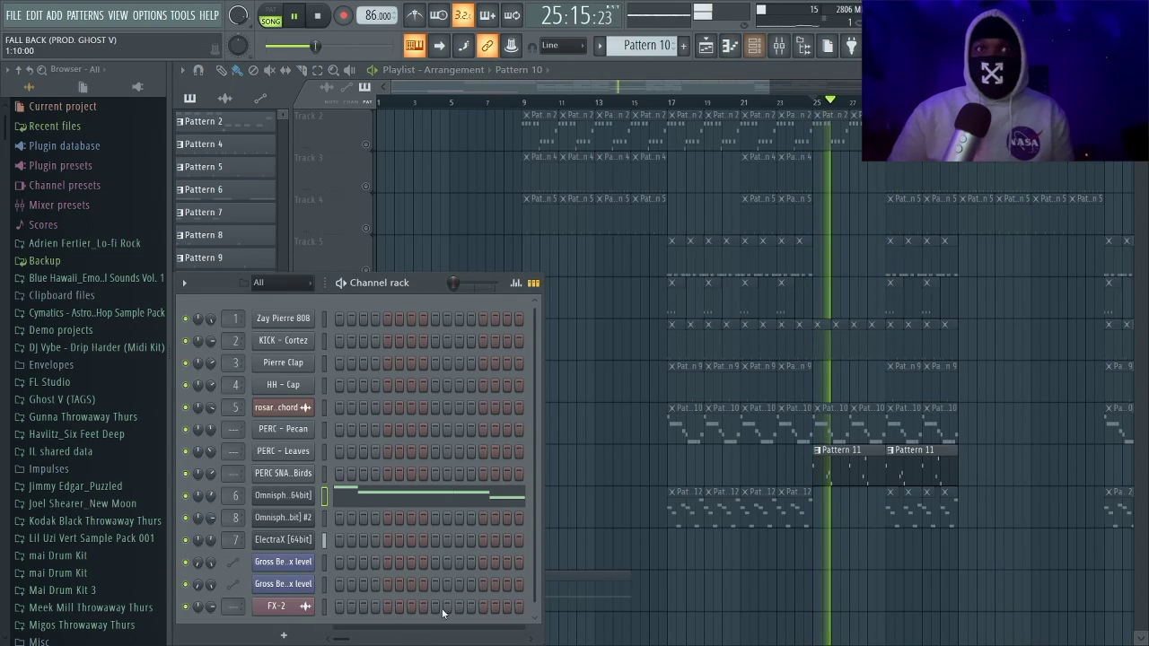
left_click(312, 537)
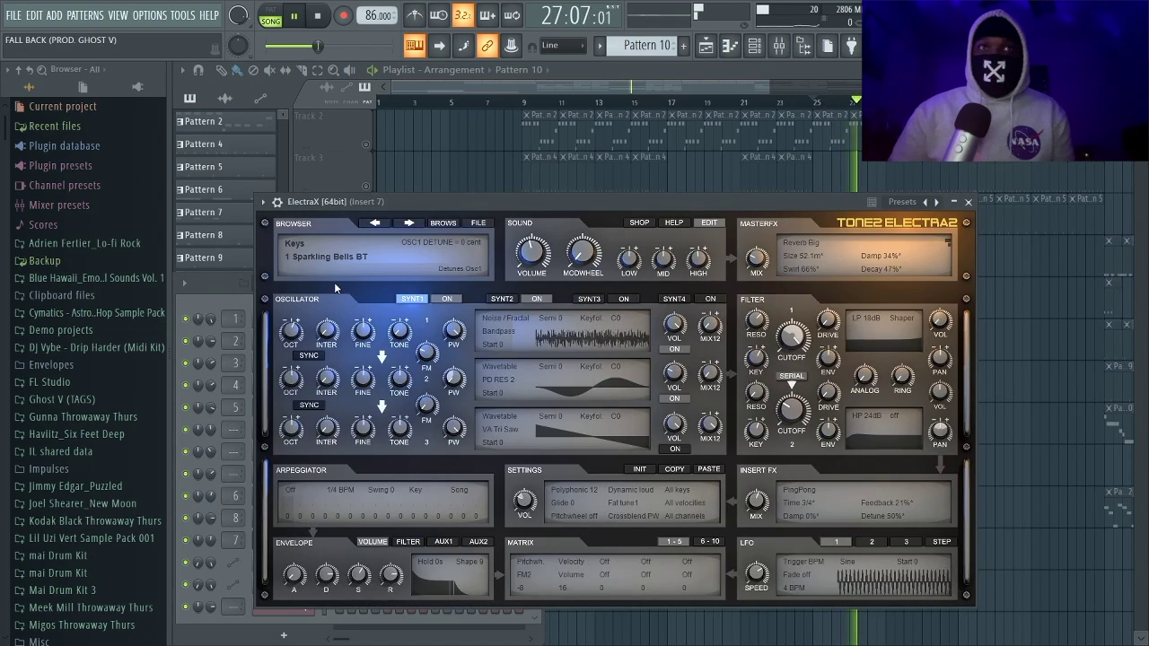
key("F5")
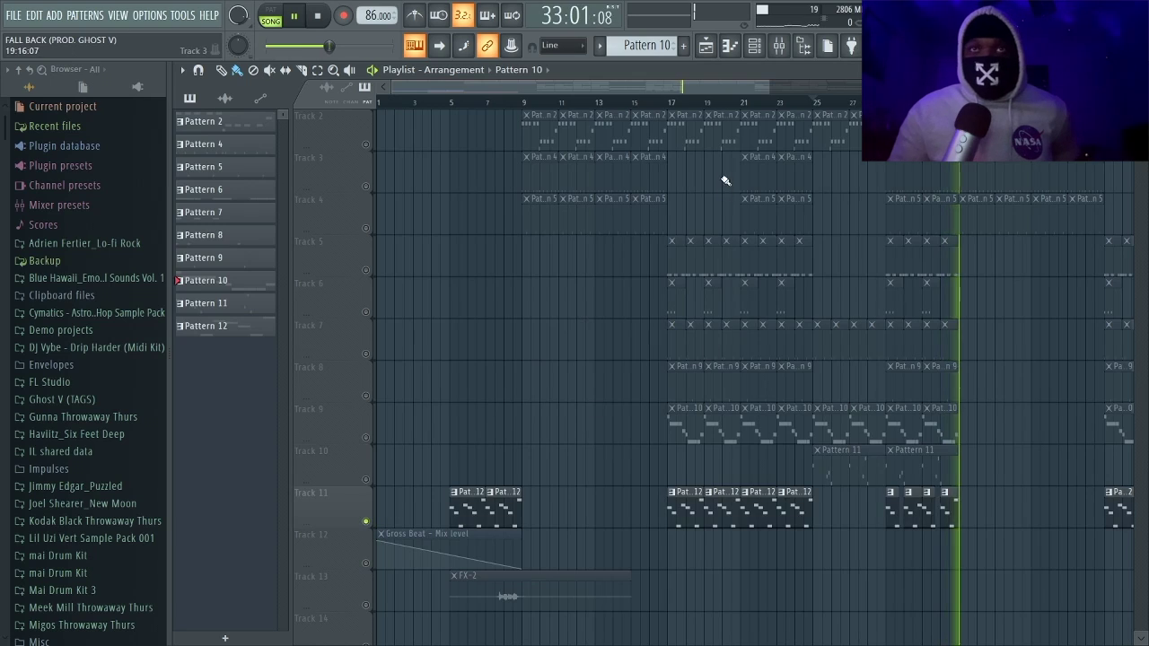
Replay from bar 17 and open the second Omnisphere channel to show its Lotus Flute patch.
left_click(673, 102)
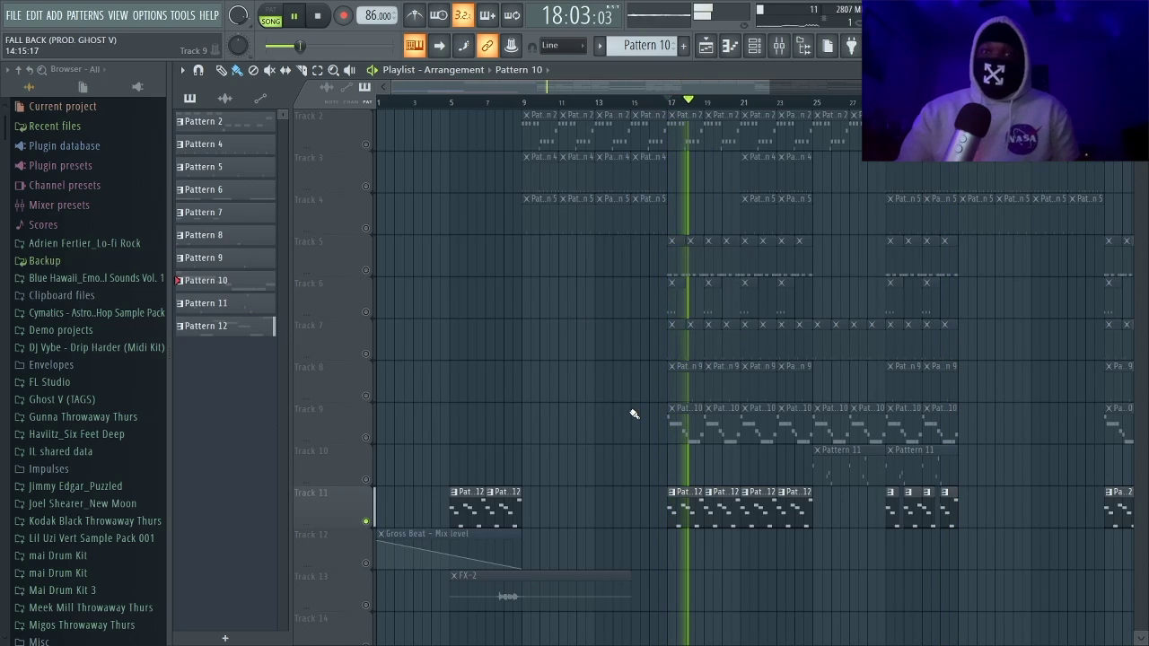
scroll(645, 385, "down", 1)
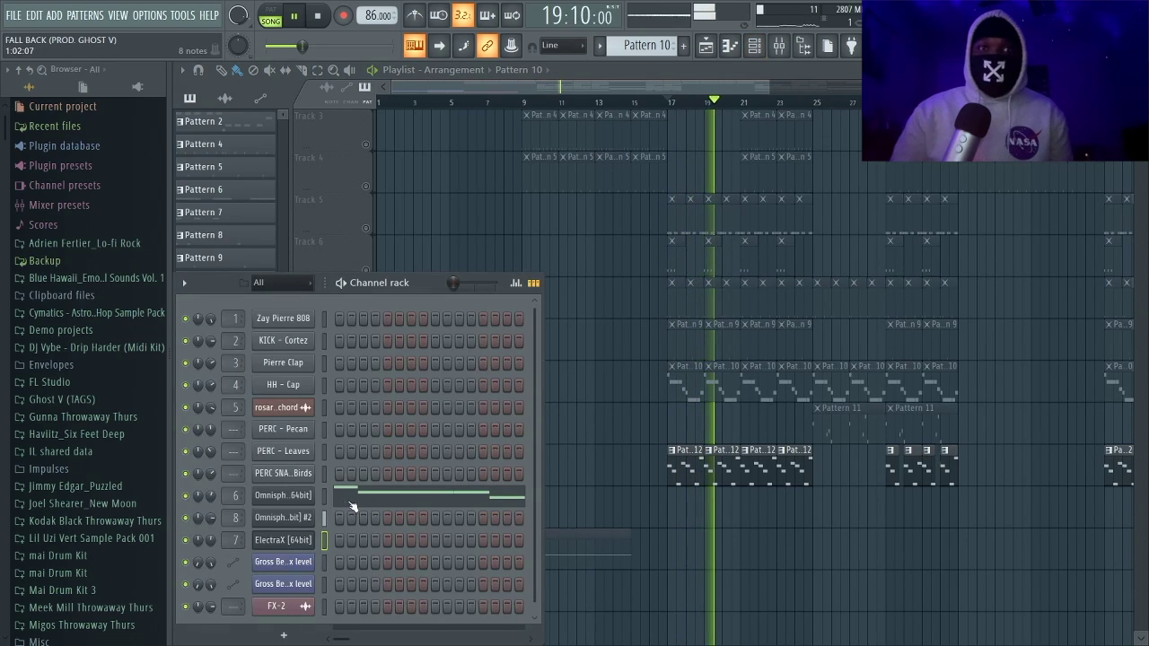
left_click(285, 519)
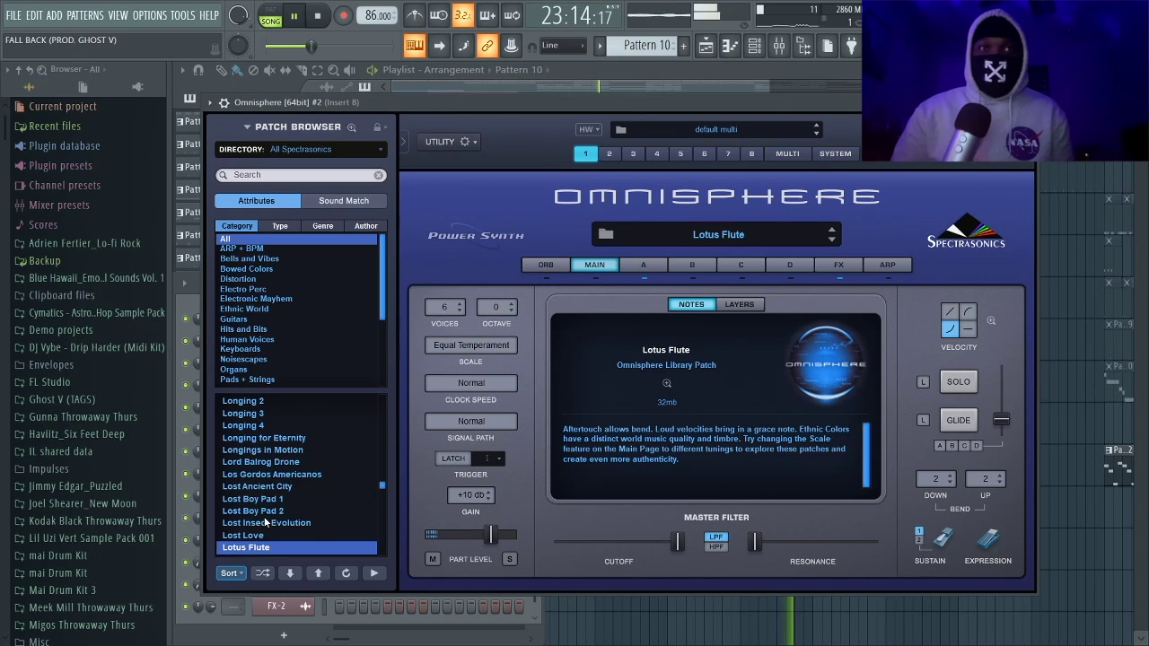
Close the Omnisphere window and the channel rack to return to the arrangement playlist.
scroll(265, 521, "down", 1)
key("Escape")
key("F6")
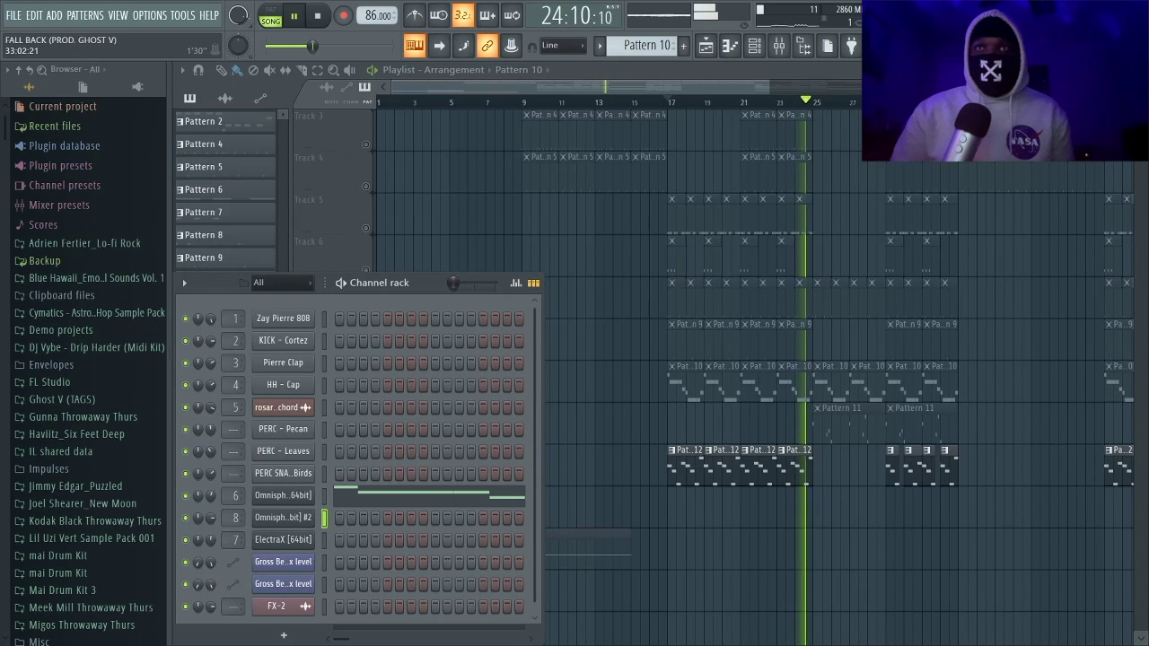
key("F6")
scroll(828, 556, "up", 3)
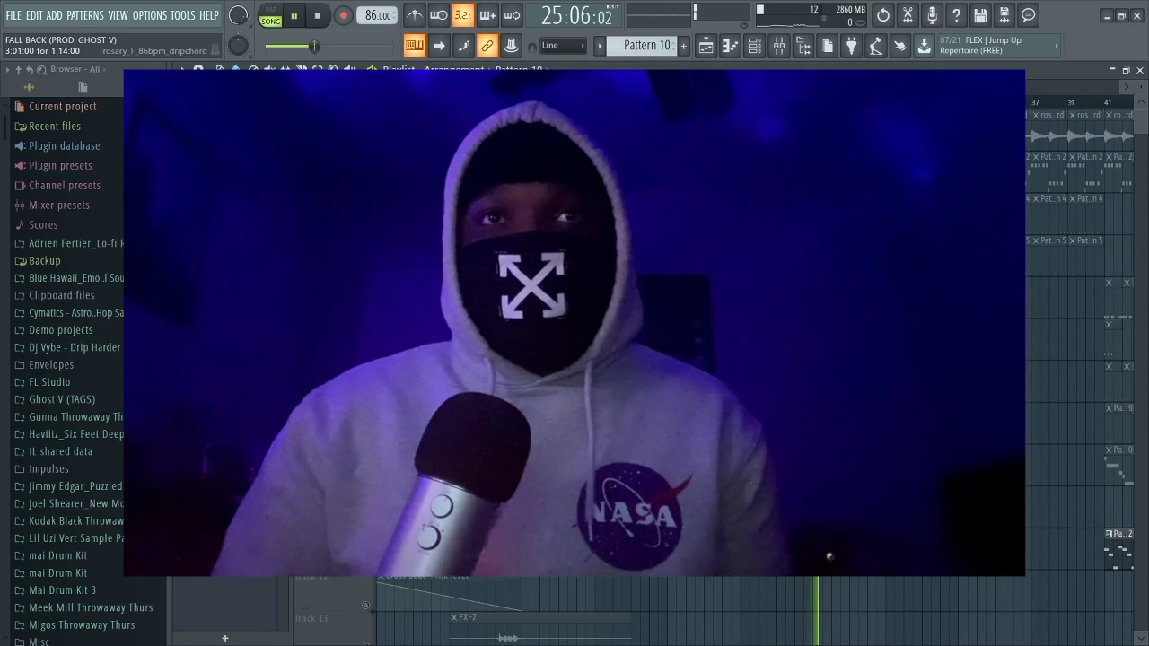